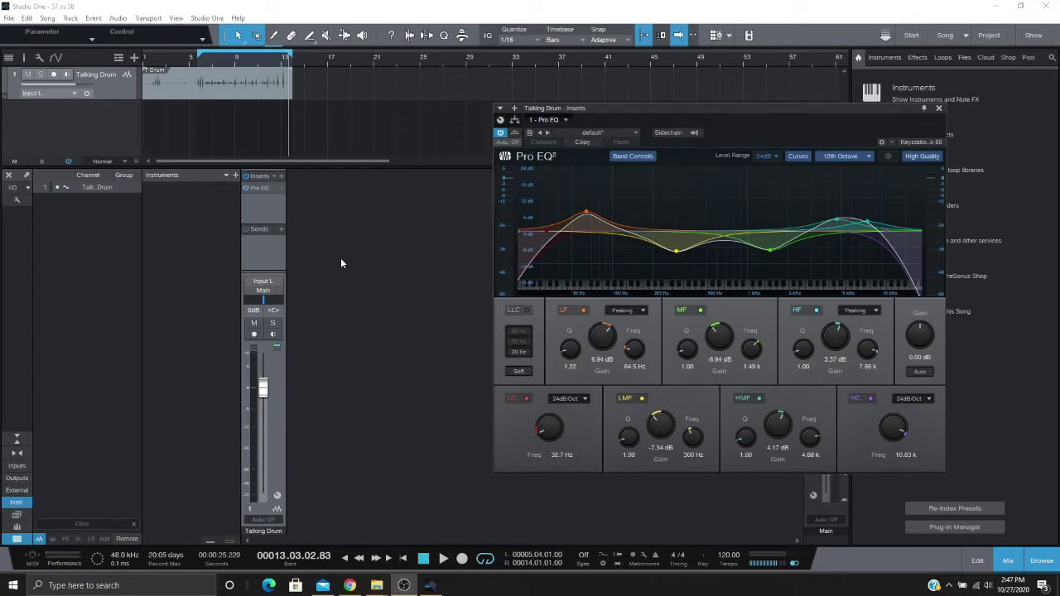
Step: Close the Pro EQ window and remove Pro EQ from the Talking Drum channel's inserts
click(938, 109)
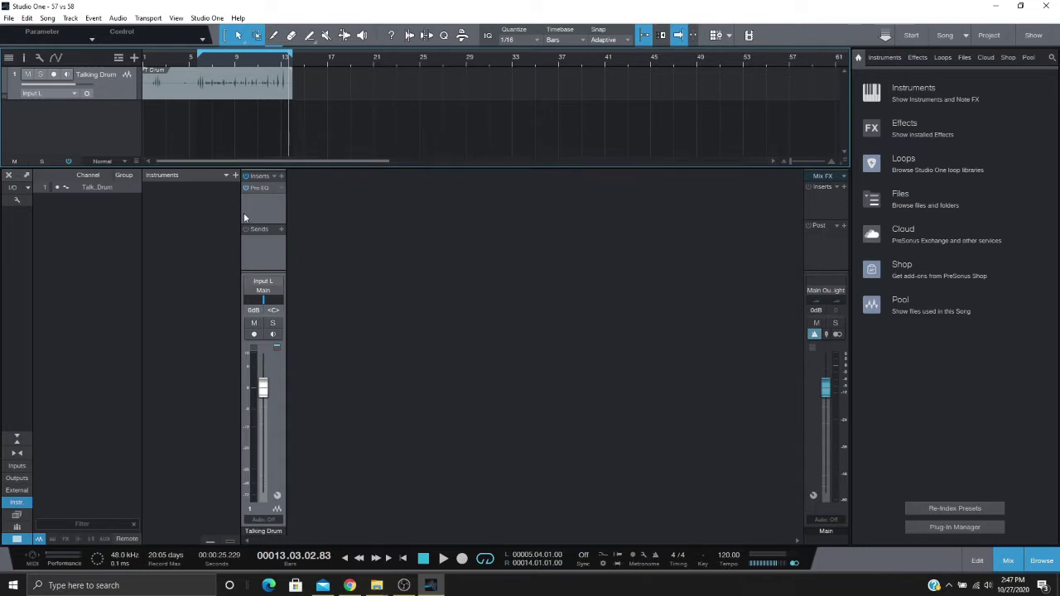
click(280, 189)
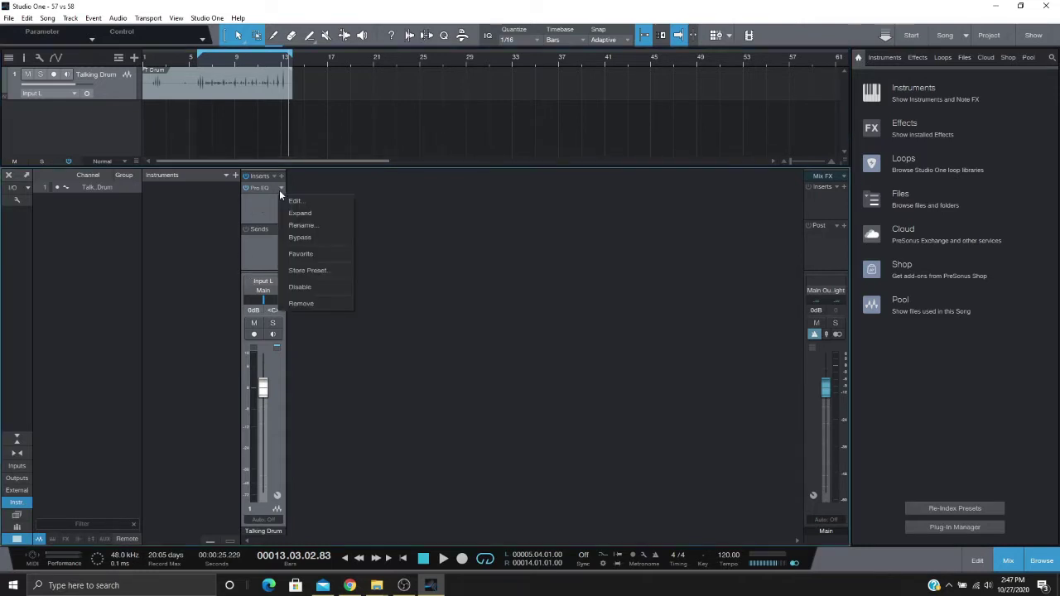
click(318, 303)
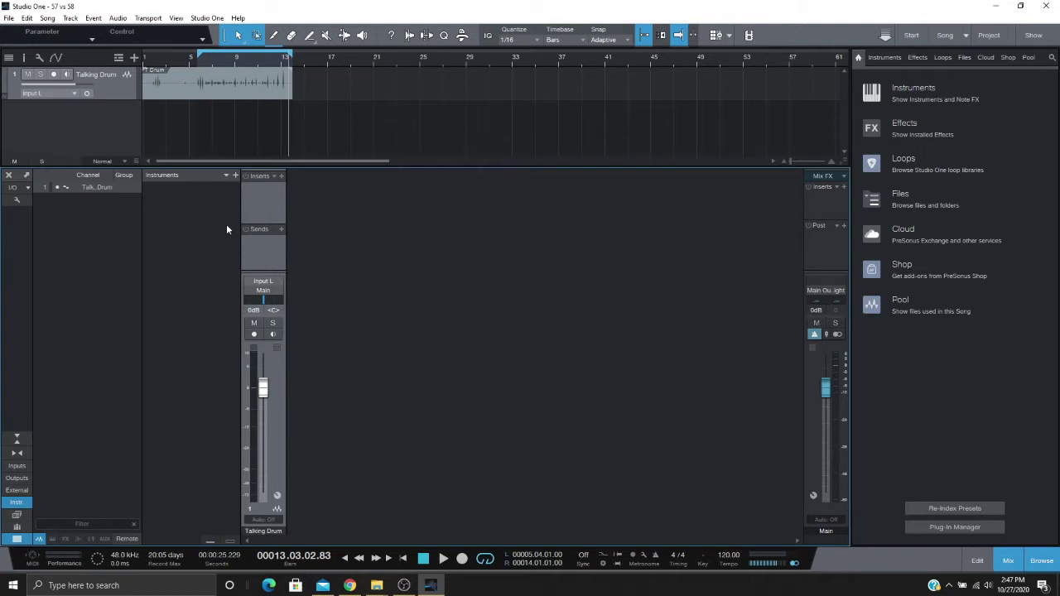
Step: Play the unprocessed Talking Drum track from bar 6 to hear it without EQ
click(201, 63)
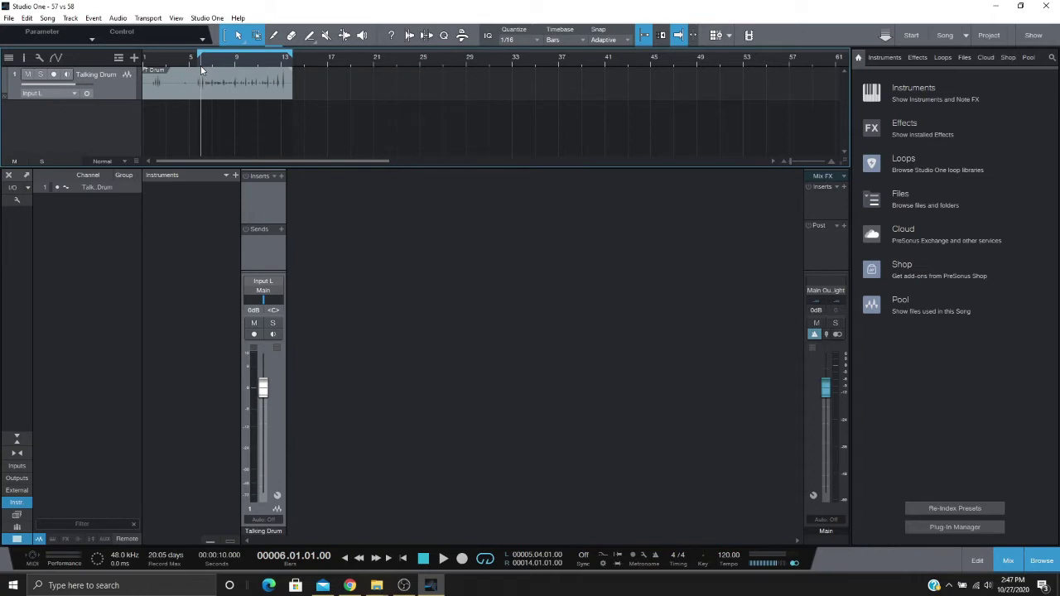
key(space)
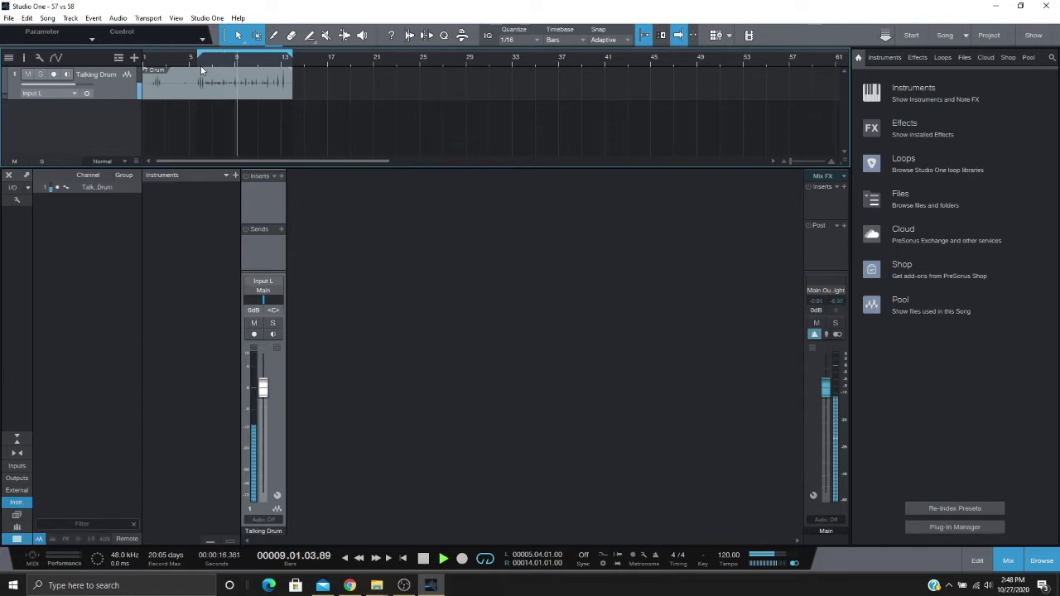
key(space)
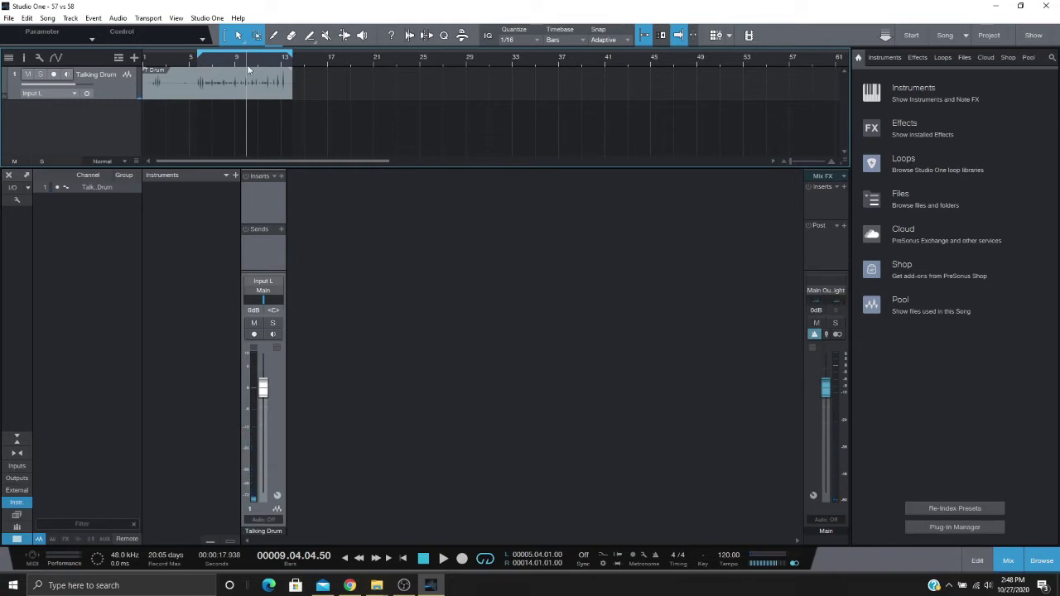
Step: Trim the ends of the drum clip and the loop range to 13.03.01.00, and play the clip from about bar 6
scroll(294, 77, up, 3)
mouse_move(297, 76)
mouse_down()
mouse_move(287, 83)
mouse_move(296, 56)
mouse_move(286, 56)
mouse_up()
drag(236, 163, 185, 159)
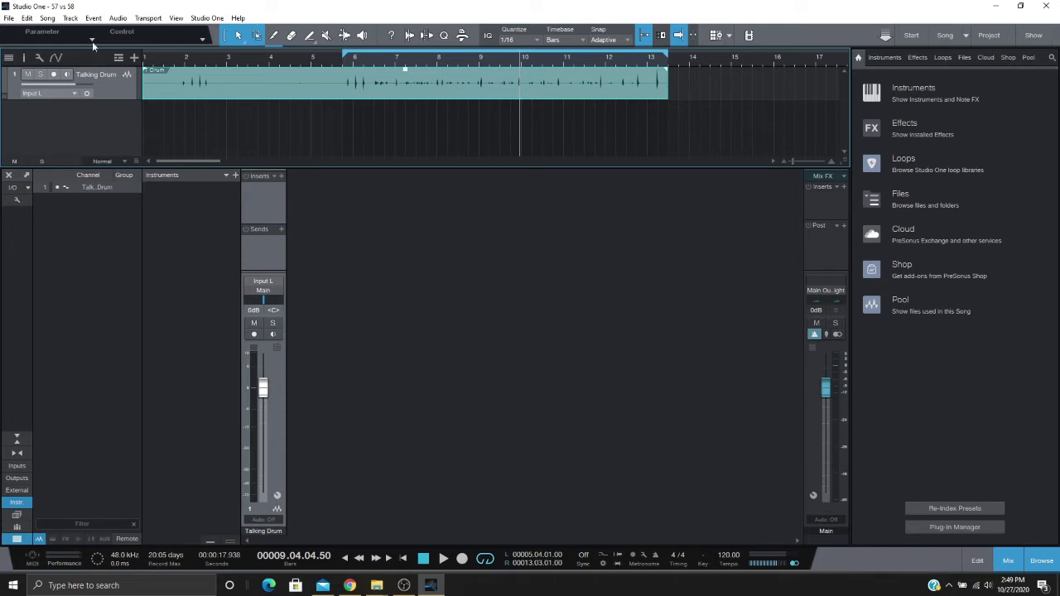
click(351, 64)
key(space)
Step: Insert the PreSonus Pro EQ on the Talking Drum channel and place its window below the drum waveform
click(282, 179)
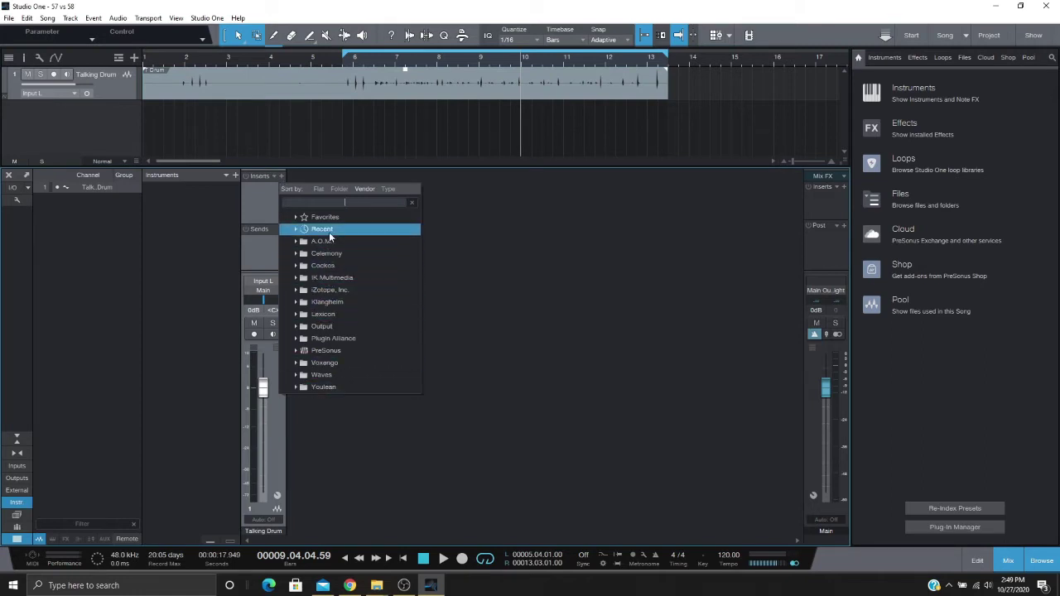
click(346, 352)
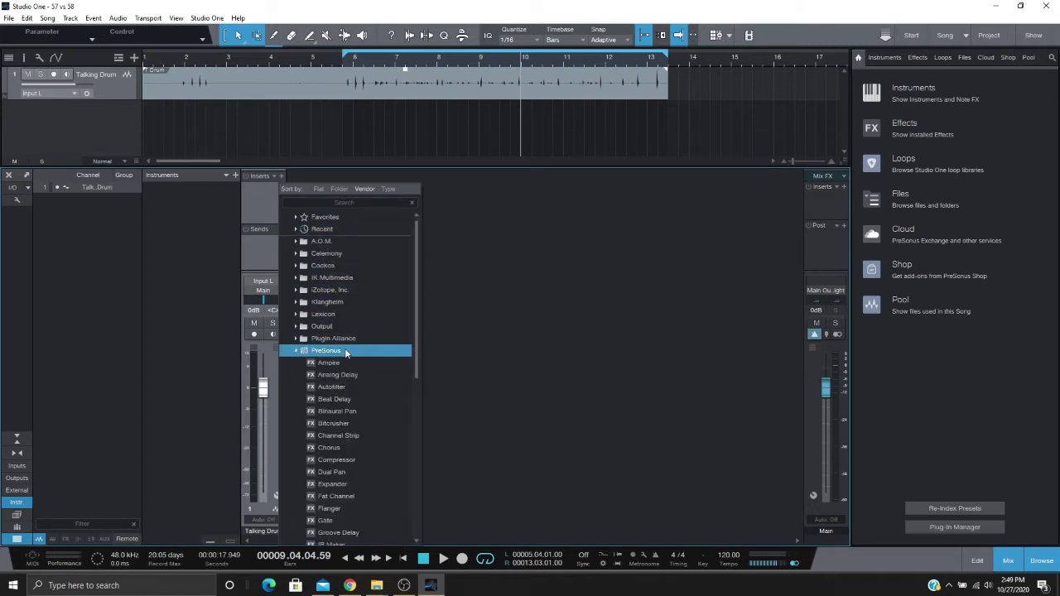
scroll(348, 376, down, 5)
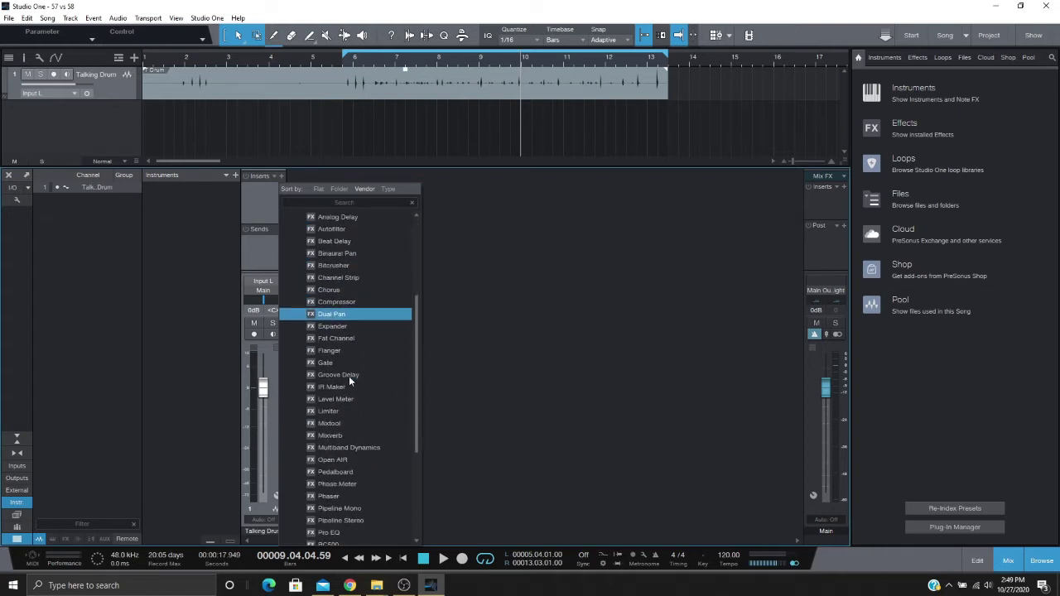
scroll(352, 484, down, 1)
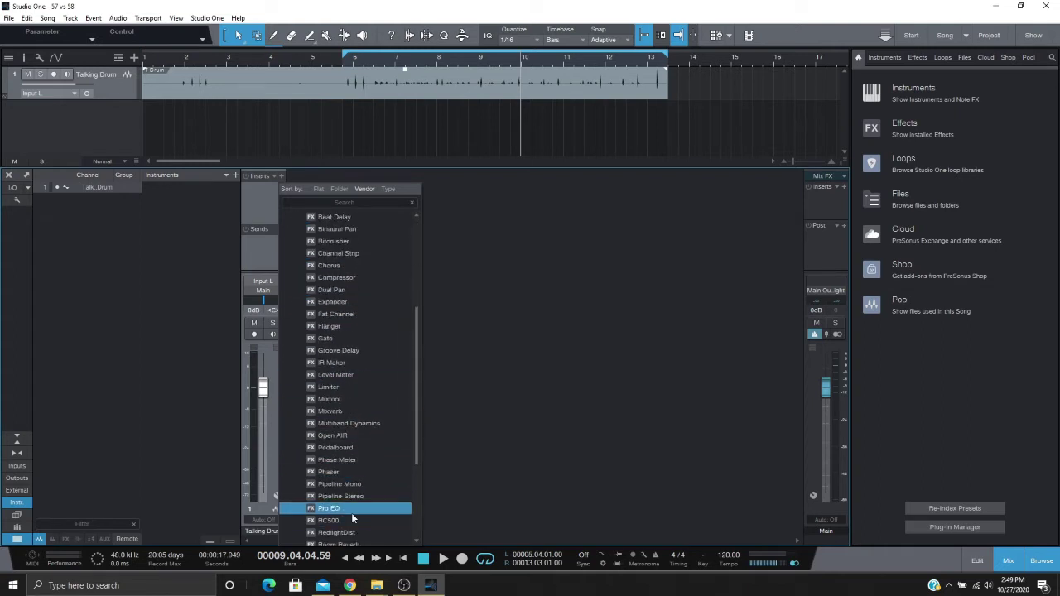
click(351, 510)
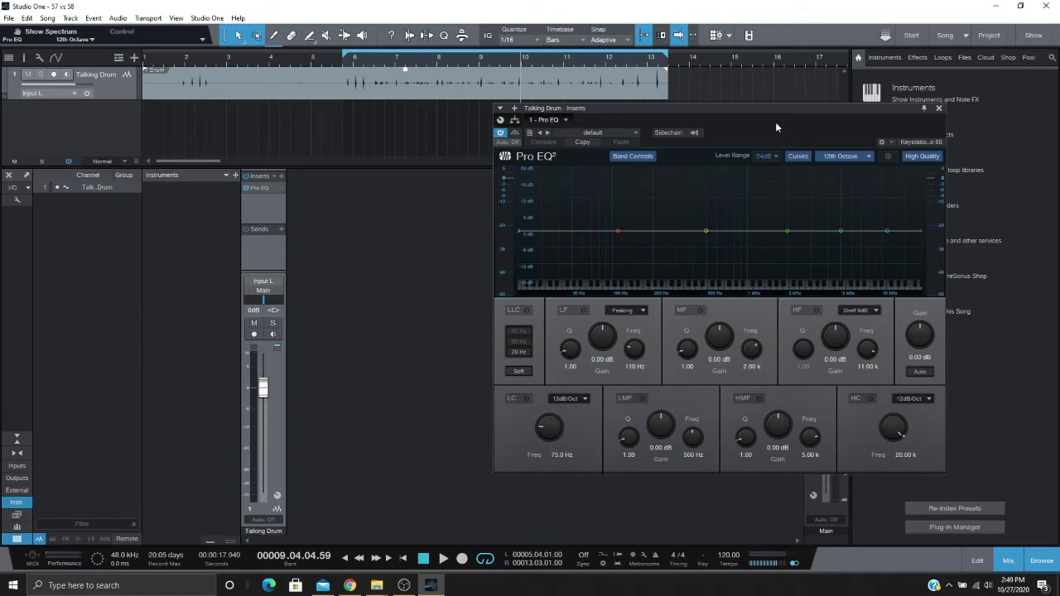
drag(754, 108, 591, 85)
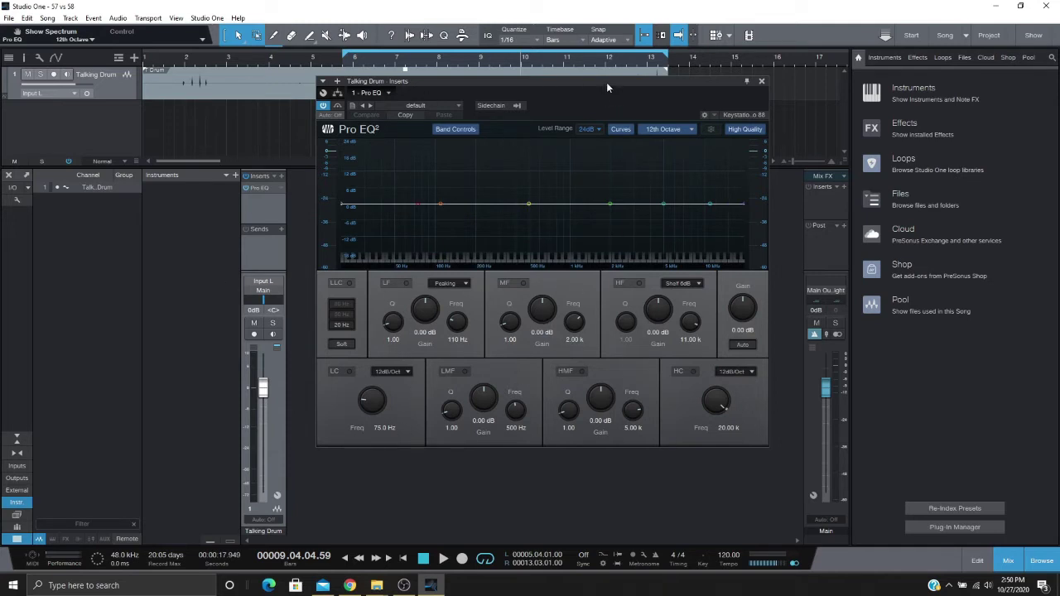
drag(606, 81, 621, 155)
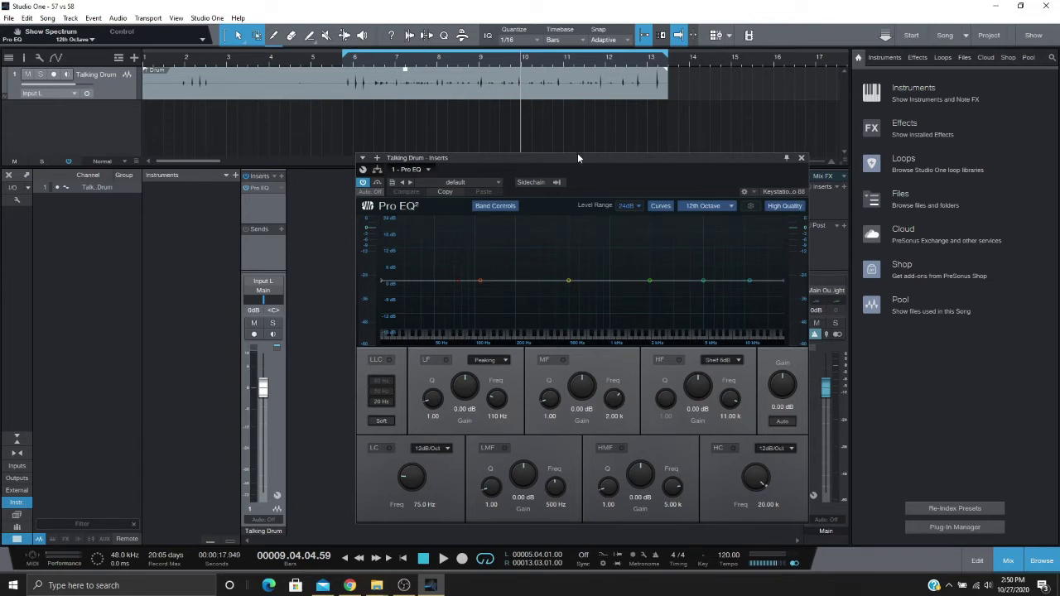
drag(578, 158, 539, 126)
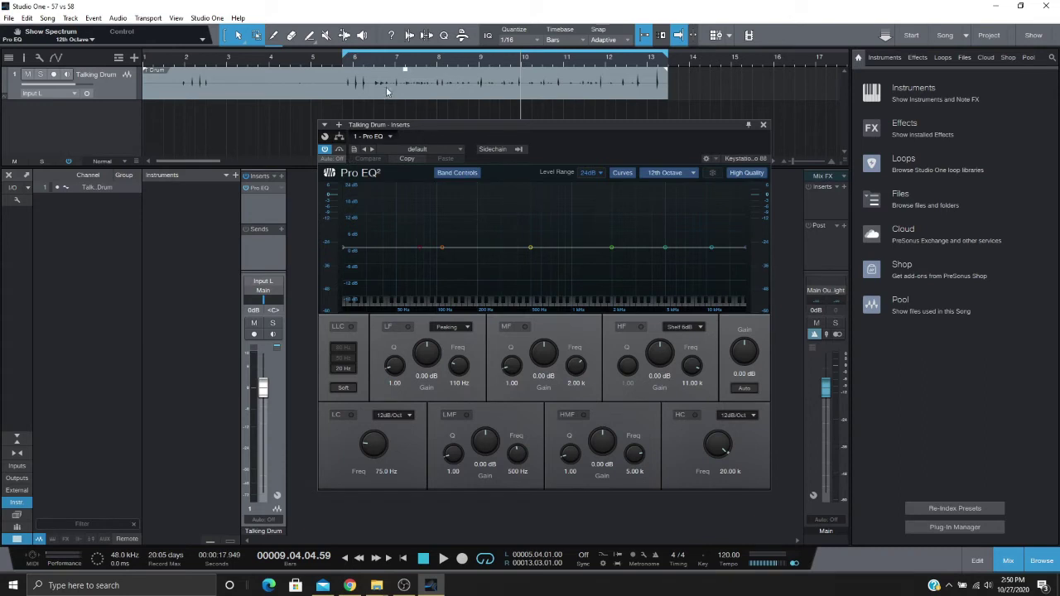
Step: Play the drum from 6.02.01.00 and examine its frequency spectrum in Pro EQ
click(360, 58)
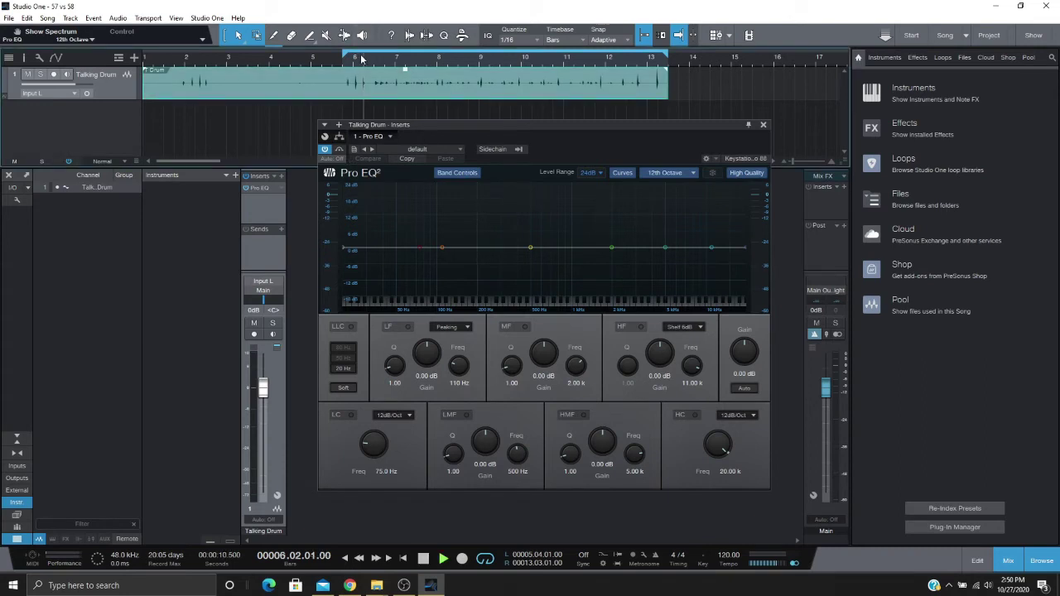
key(space)
key(space)
key(space)
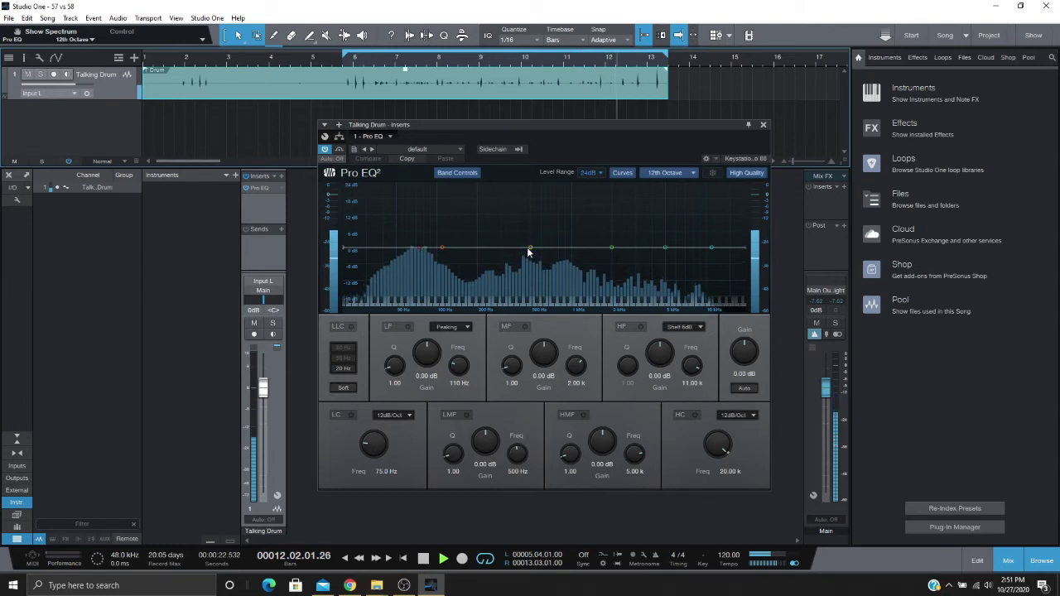
Step: Try sweeping the LMF band during playback, boosting about 20 dB near 380 Hz and about 6 dB near 1 kHz
drag(528, 248, 514, 194)
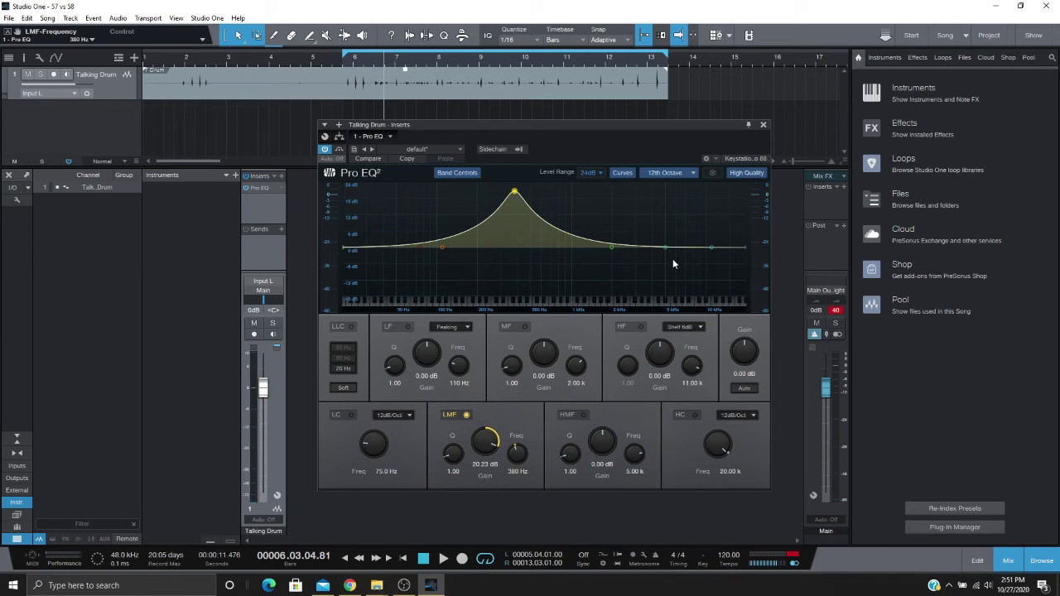
key(space)
drag(521, 193, 583, 255)
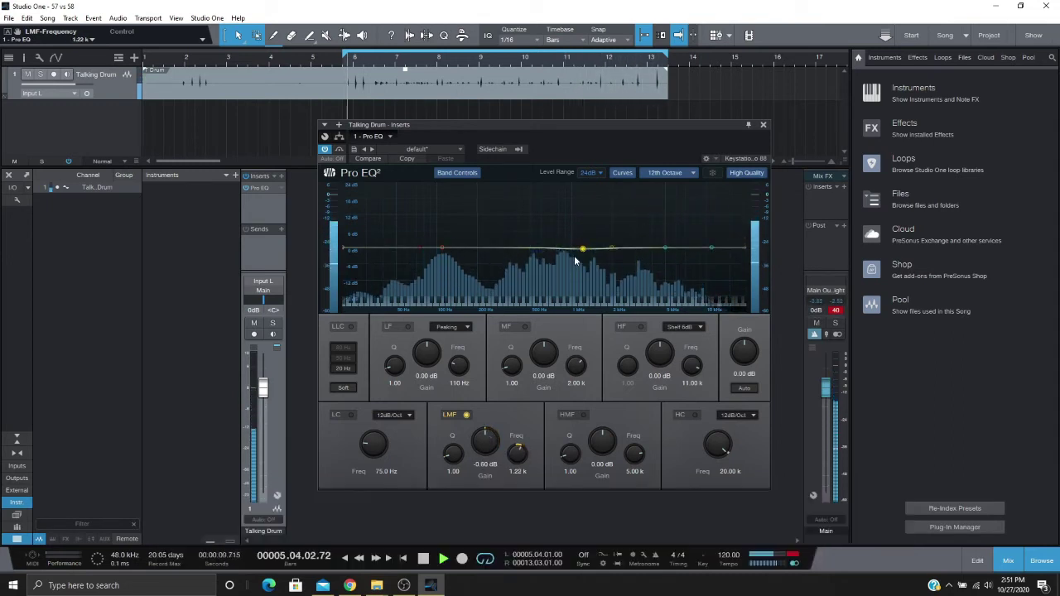
key(space)
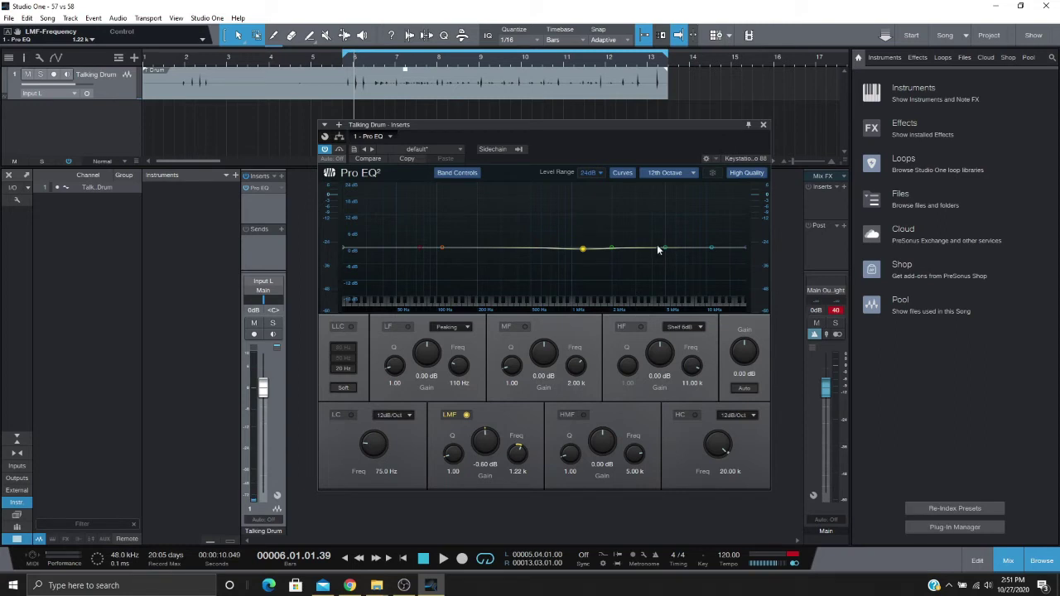
drag(581, 248, 570, 230)
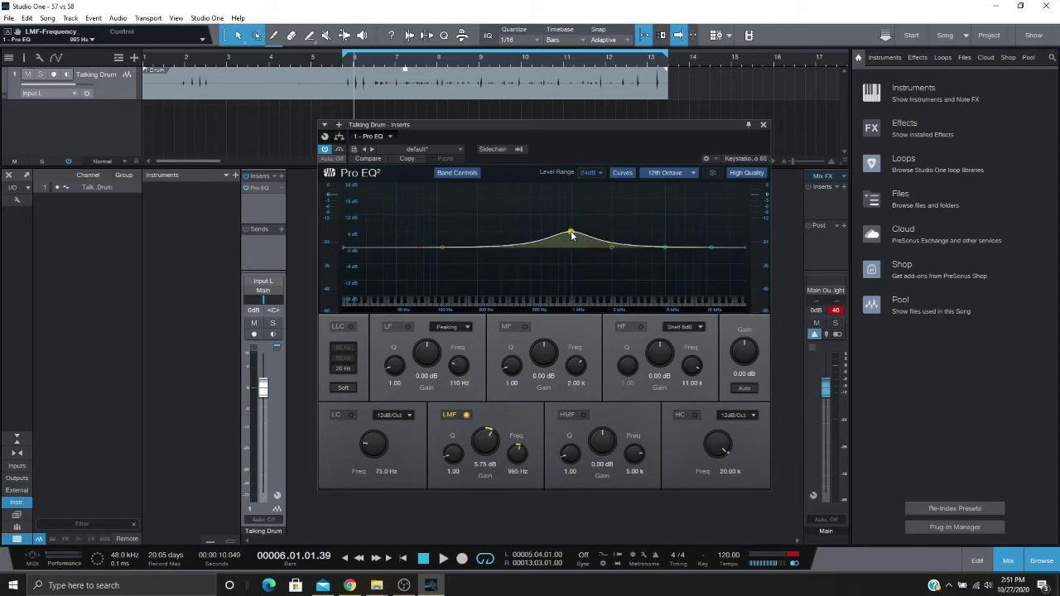
key(space)
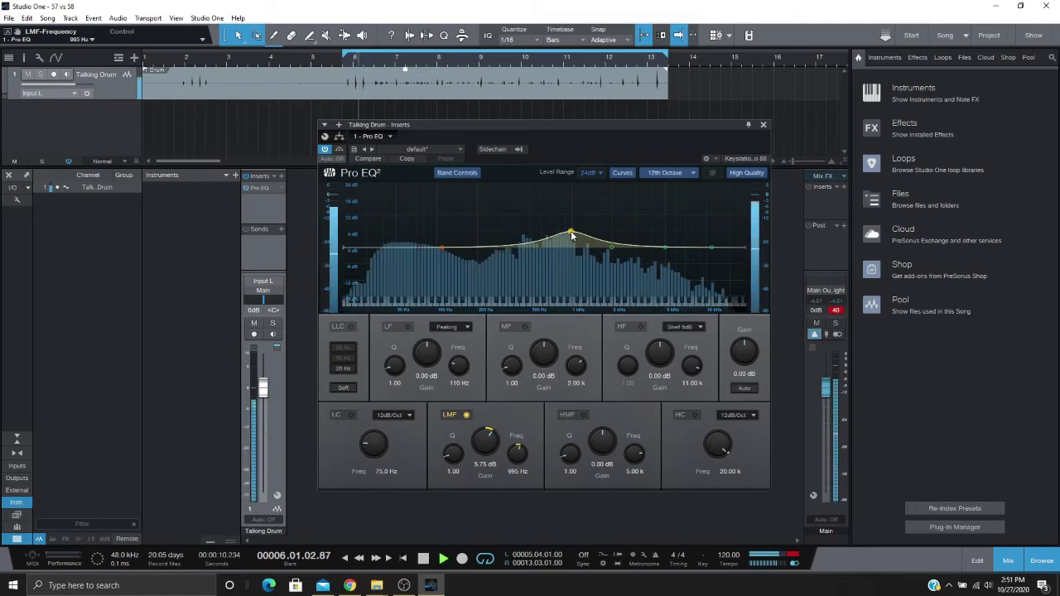
Step: During playback, cut the LMF band to about -7.5 dB at 276 Hz with Q 1.39, and the MF band to -6.55 dB at 1.46 kHz
drag(572, 236, 485, 270)
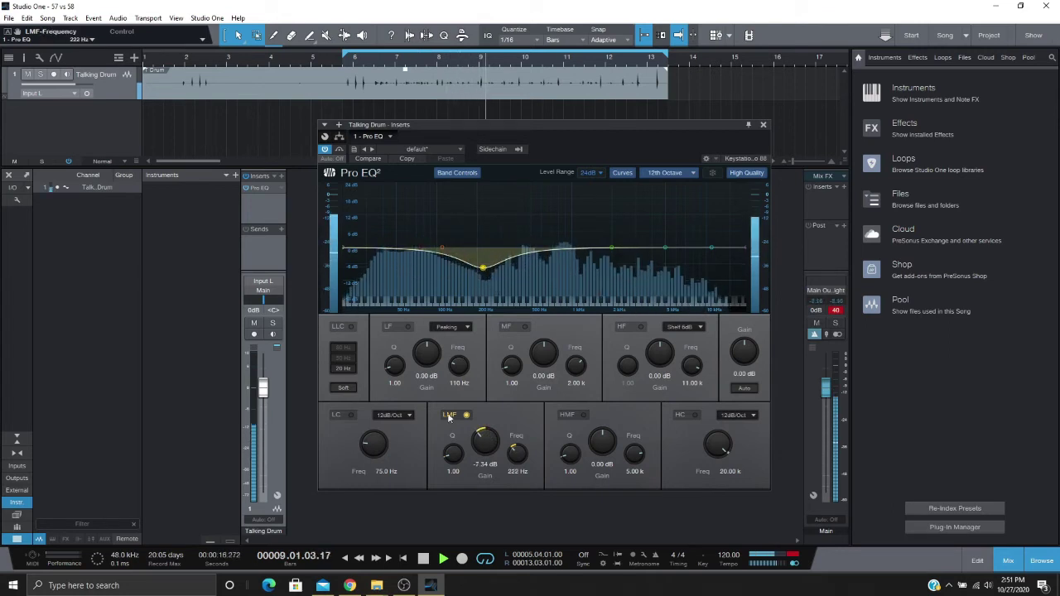
drag(453, 455, 452, 448)
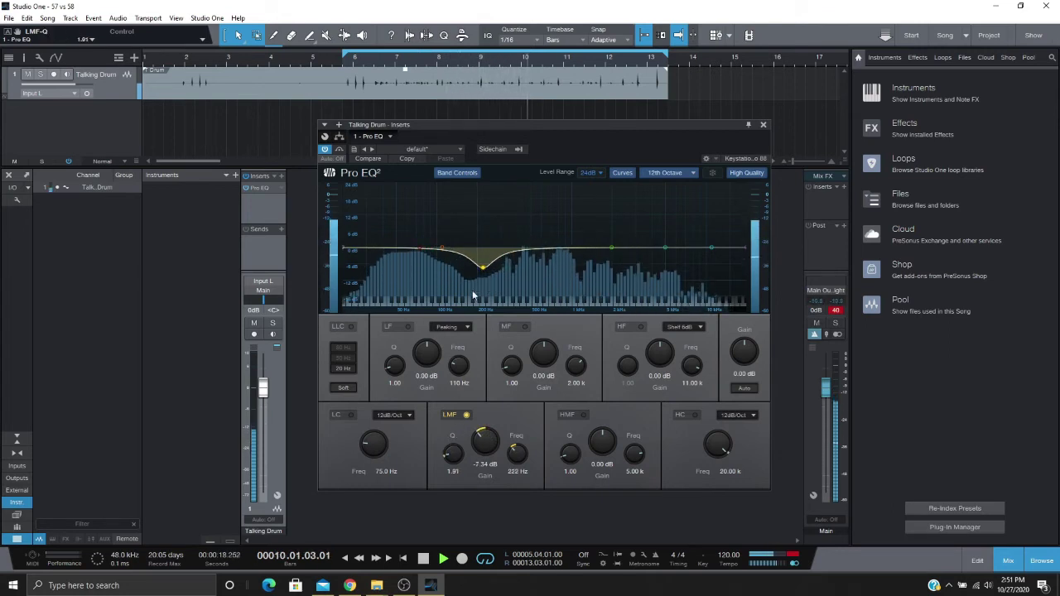
drag(484, 269, 486, 270)
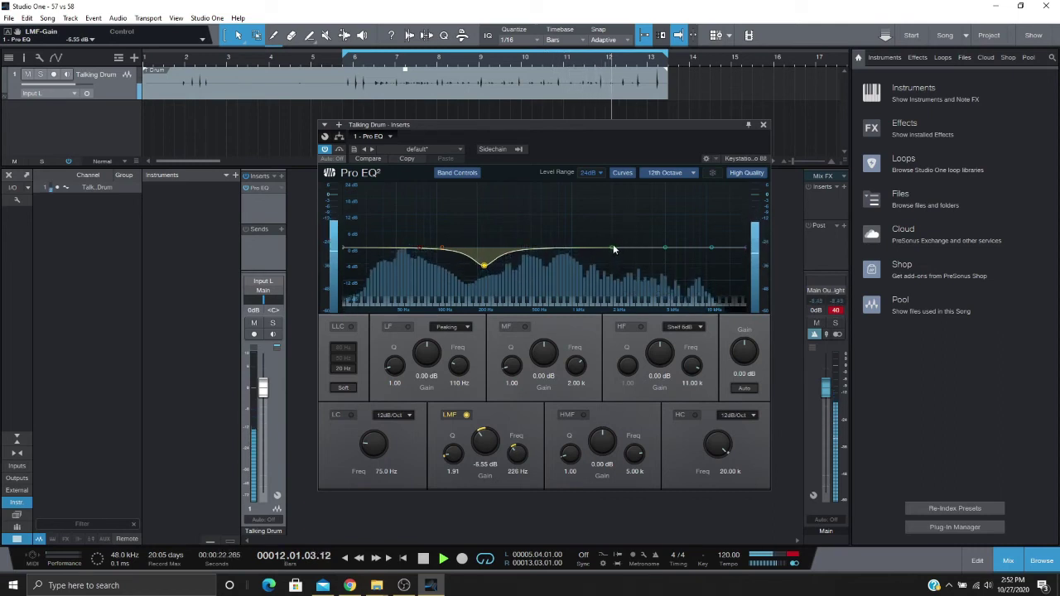
drag(613, 247, 594, 267)
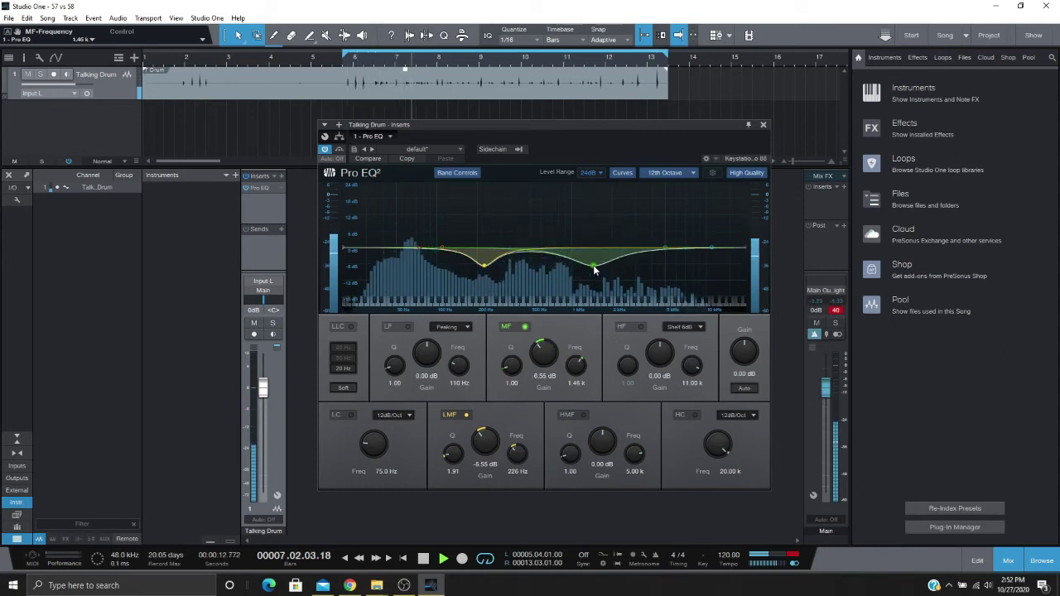
drag(484, 265, 496, 271)
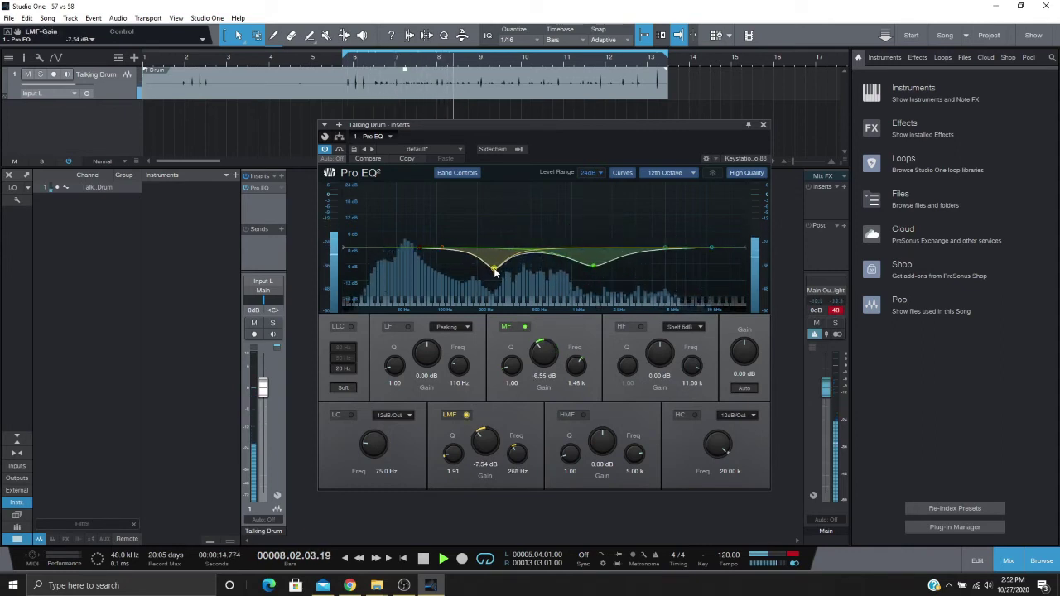
drag(452, 453, 452, 468)
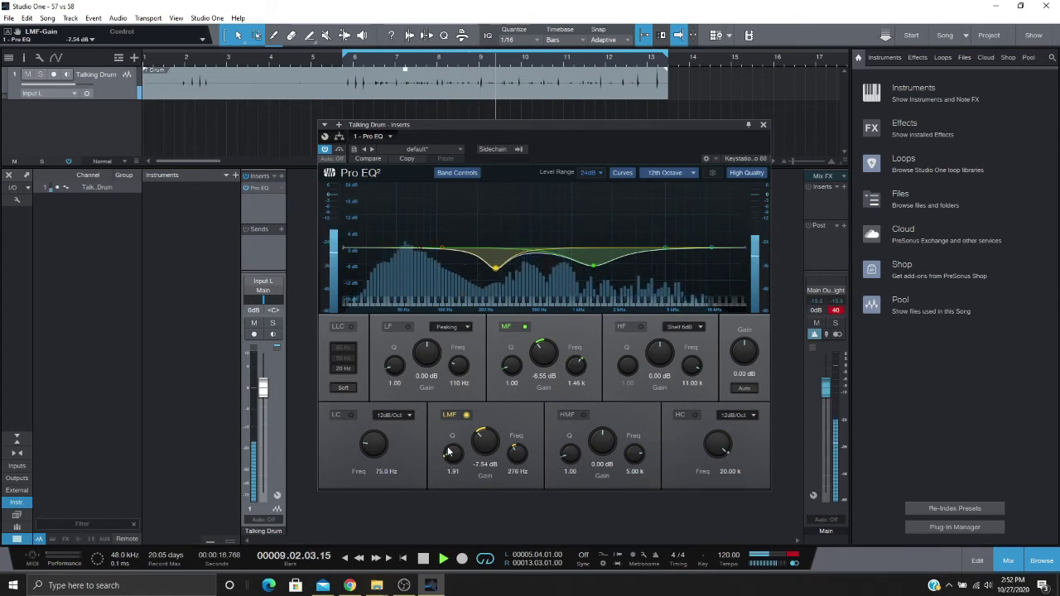
key(space)
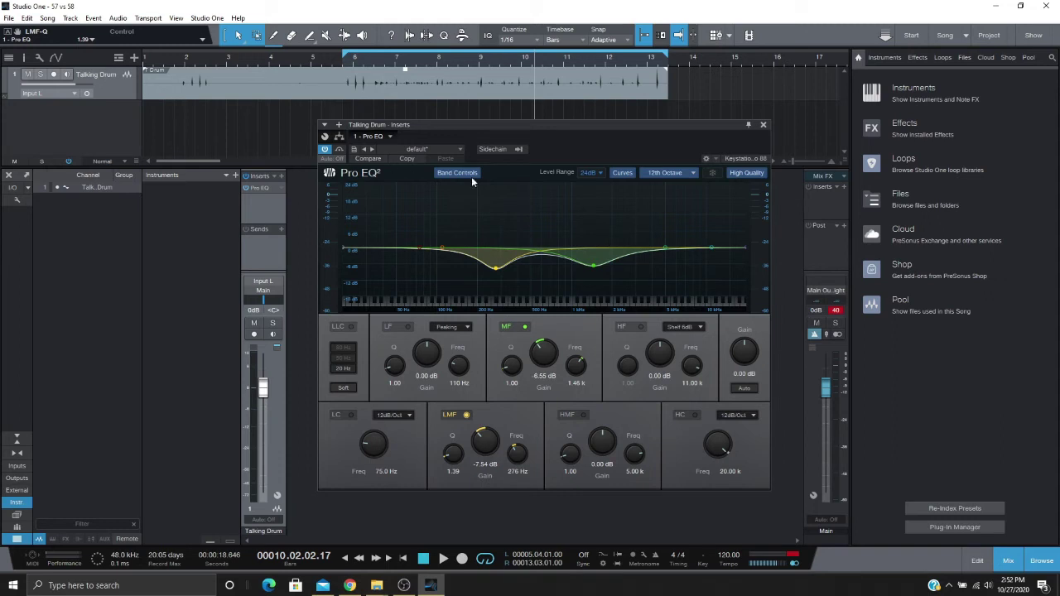
Step: Compare the drum with Pro EQ bypassed and active while playing from about bar 7
click(325, 150)
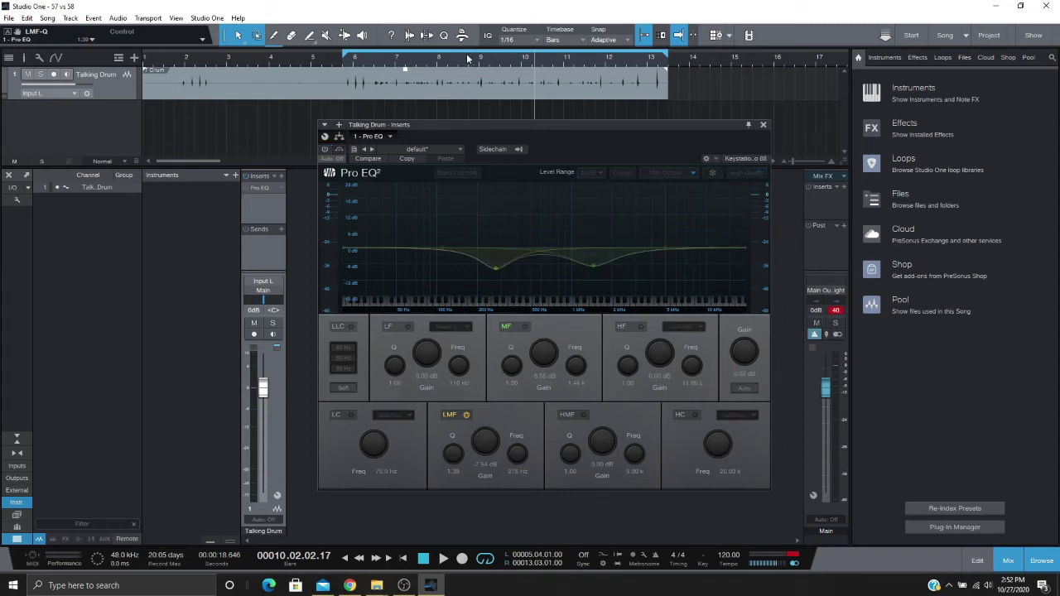
click(399, 65)
key(space)
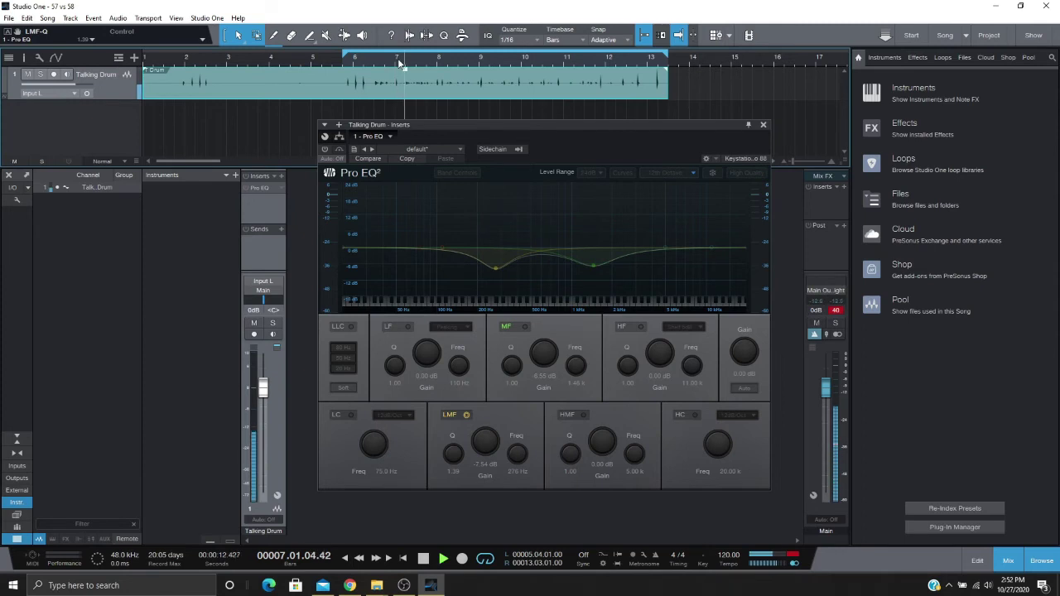
click(324, 149)
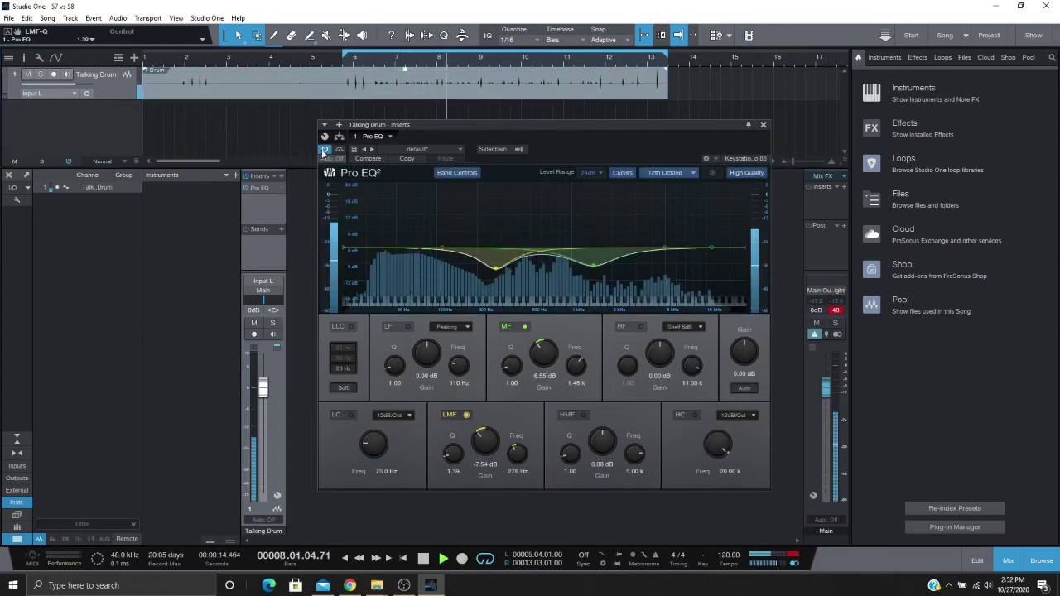
click(324, 150)
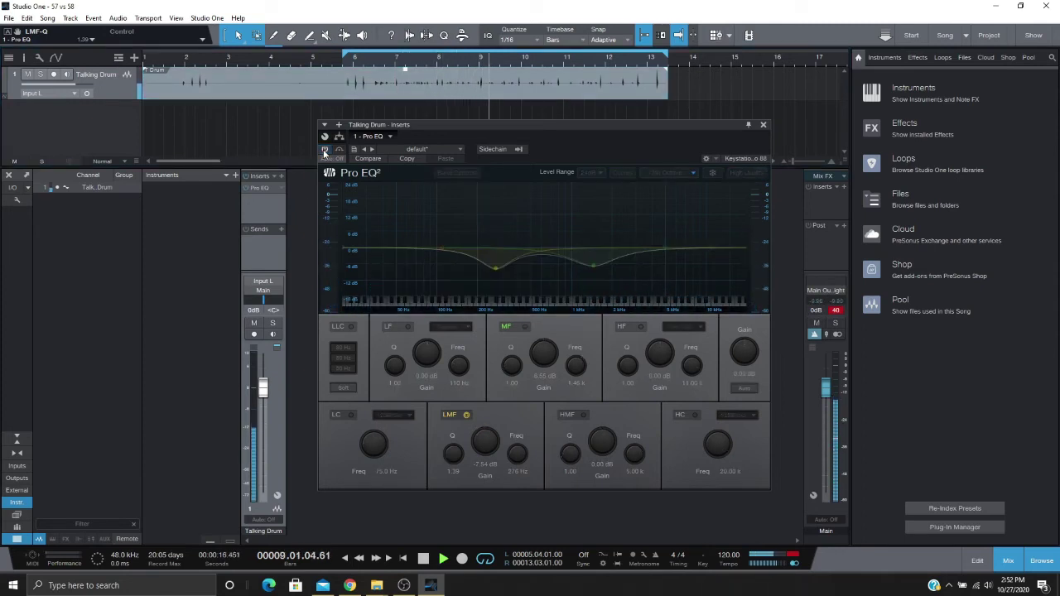
click(325, 150)
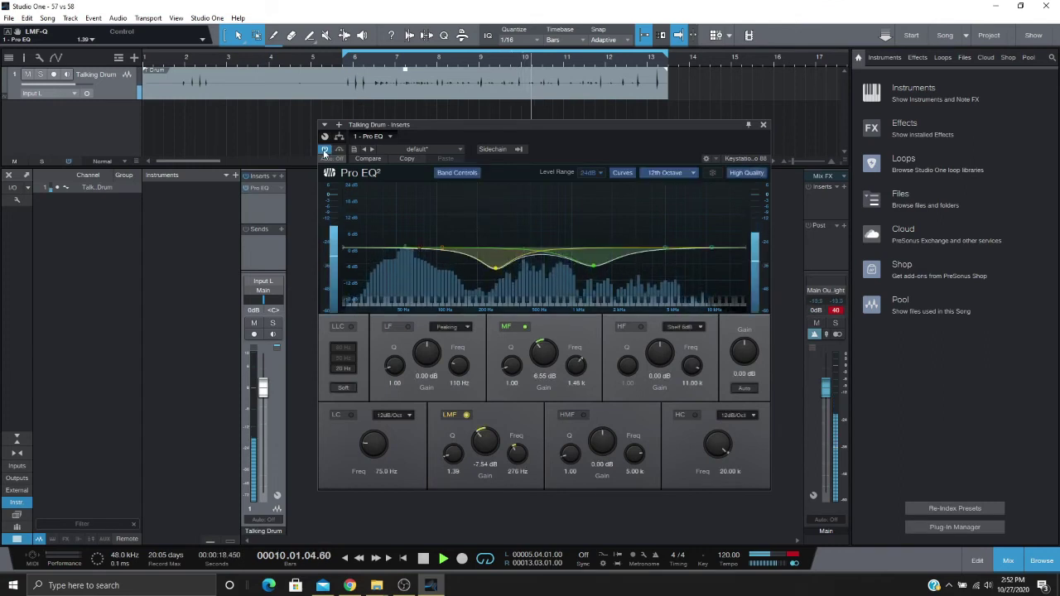
key(space)
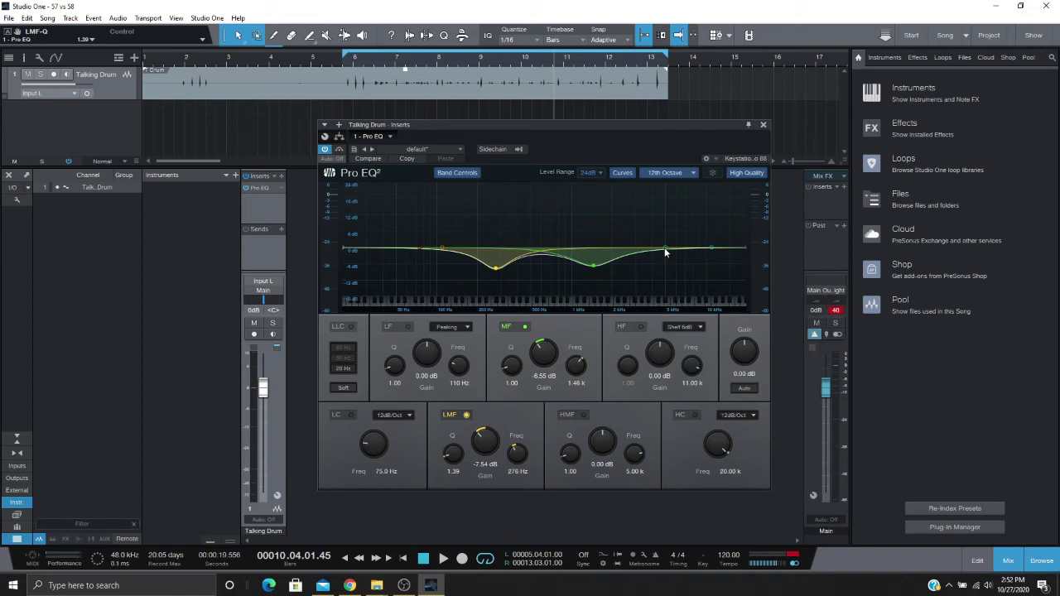
Step: During playback, boost the LF band about 8.13 dB at 72.9 Hz and the HMF band about 4.76 dB at 5.44 kHz
key(space)
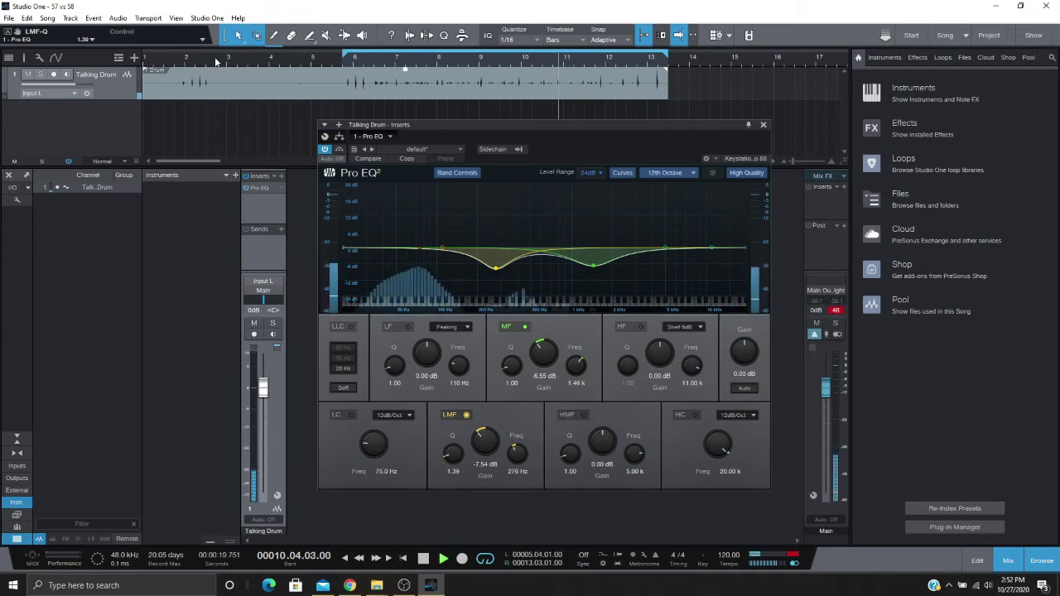
drag(441, 247, 417, 223)
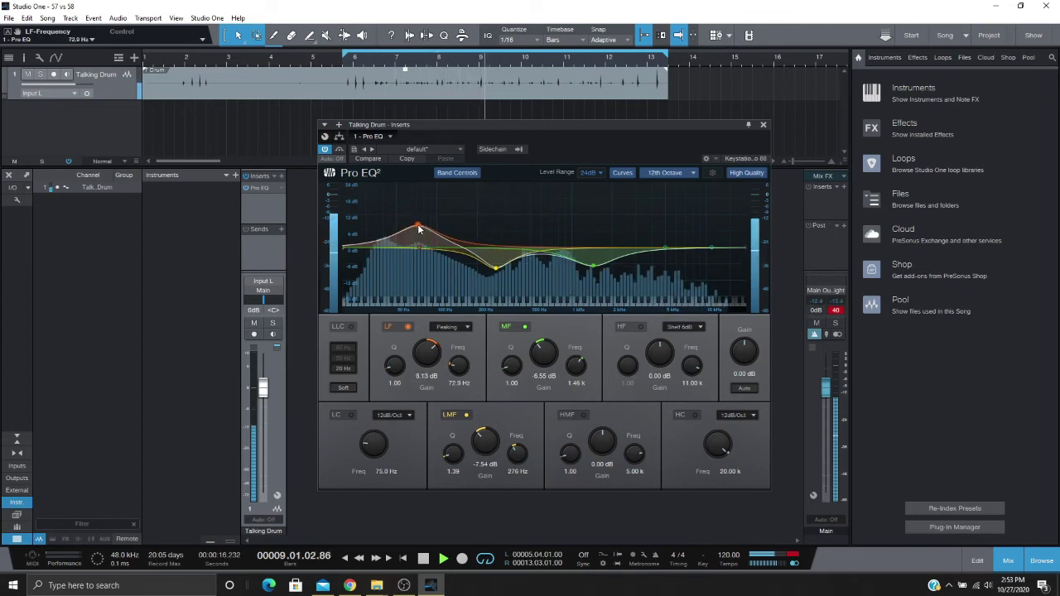
mouse_move(667, 249)
mouse_down()
mouse_move(663, 236)
mouse_move(672, 240)
mouse_up()
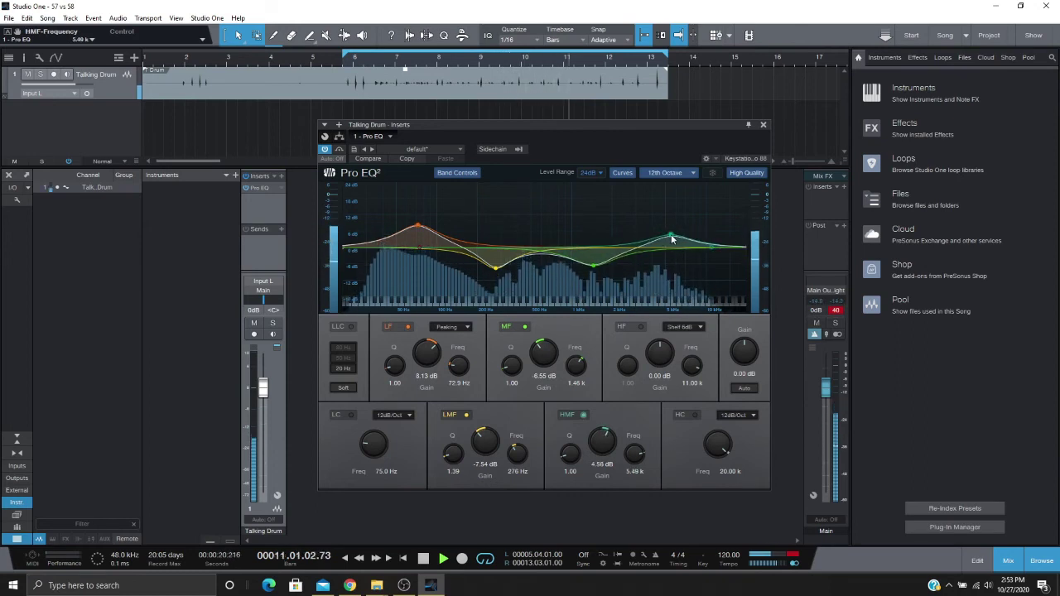
Step: Switch the HF band to Peaking and boost it about 5.16 dB at 10.33 kHz
click(680, 327)
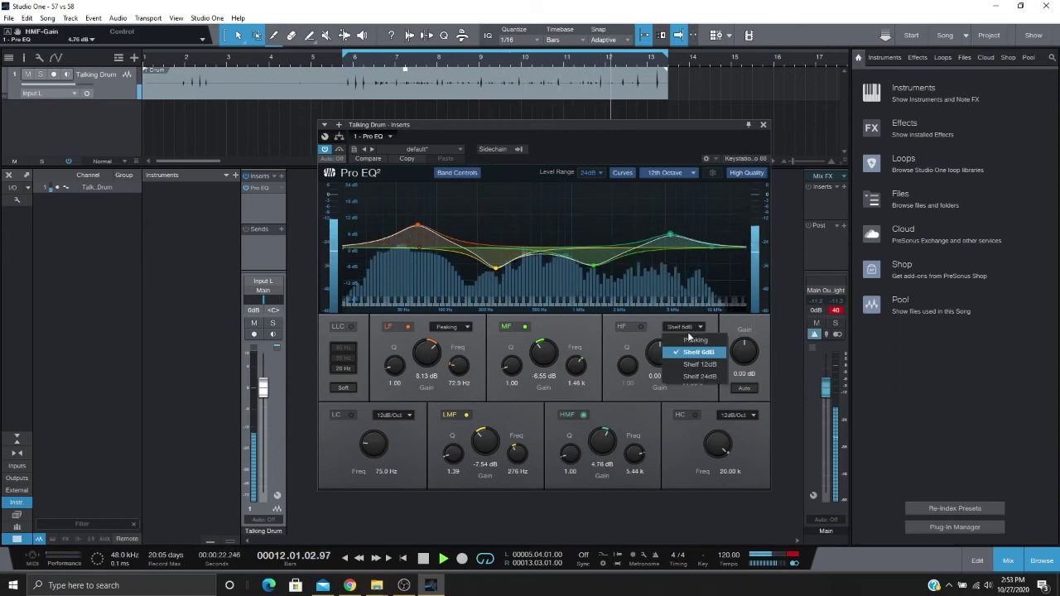
click(684, 347)
mouse_move(713, 248)
mouse_down()
mouse_move(700, 235)
mouse_move(709, 239)
mouse_up()
drag(709, 239, 708, 236)
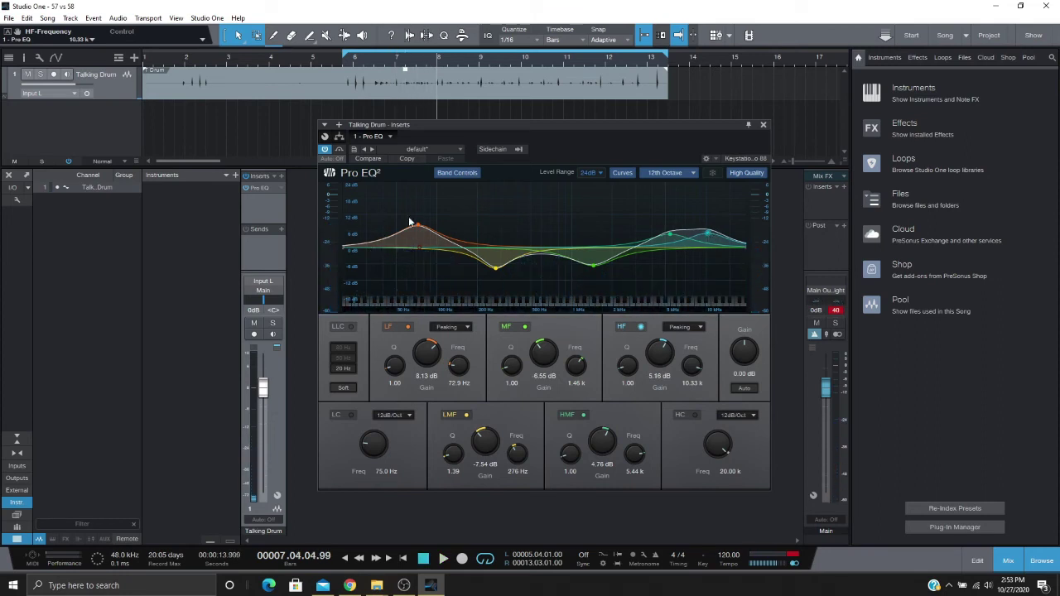
Step: Set the LF boost to about 7.14 dB at 70.8 Hz and audition the drum
drag(418, 228, 414, 228)
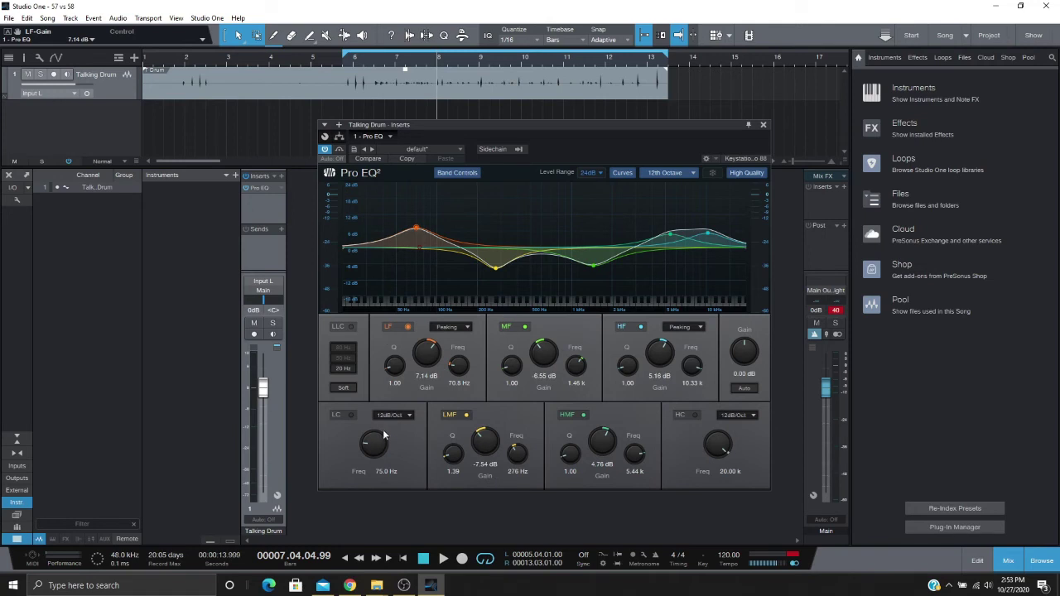
key(space)
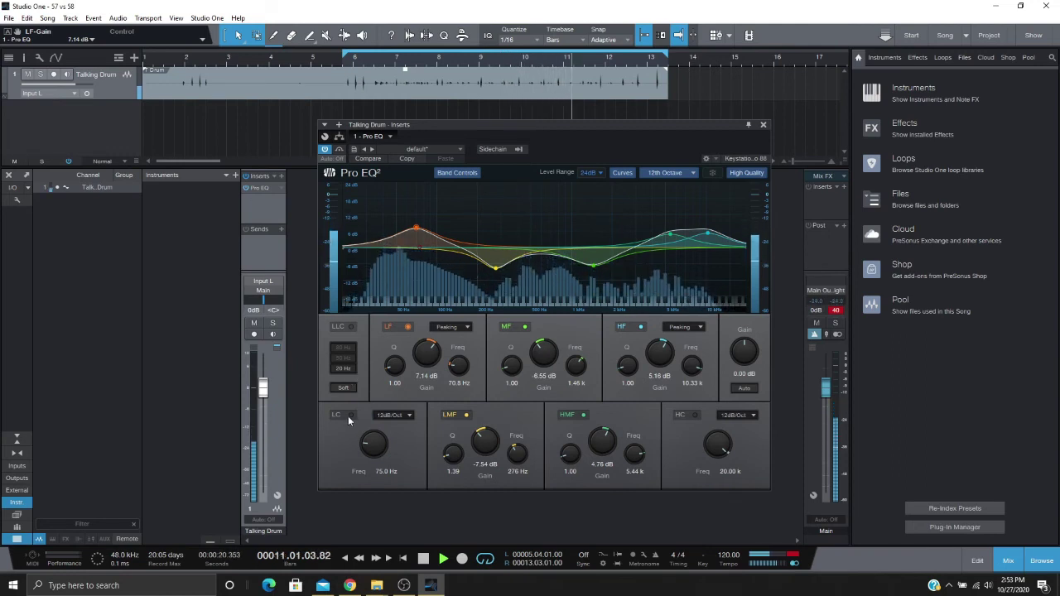
key(space)
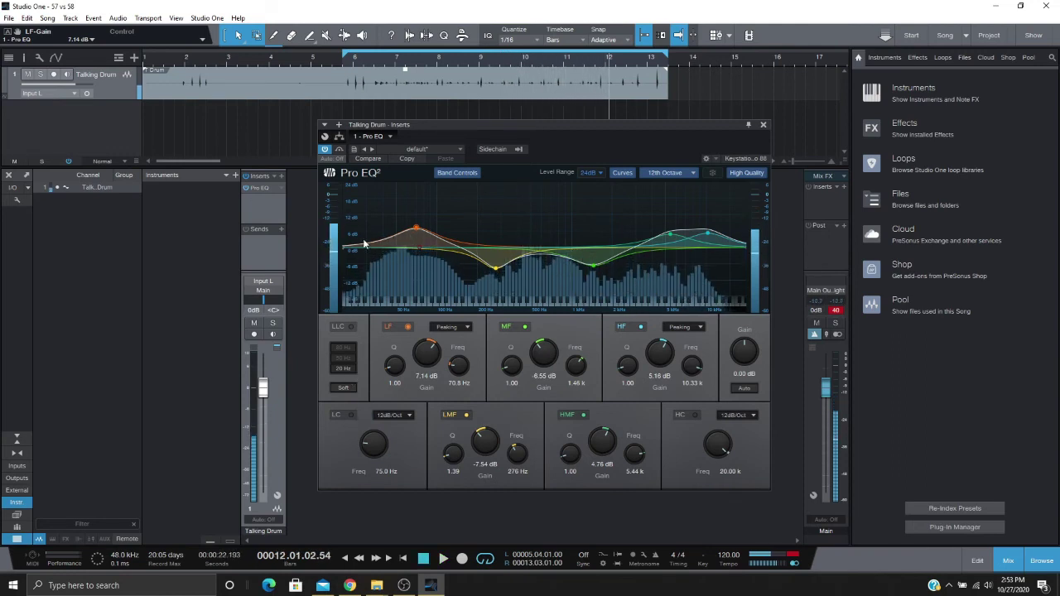
Step: Enable the low cut filter with a 24 dB/Oct slope and set its frequency to about 32.7 Hz while listening
click(353, 415)
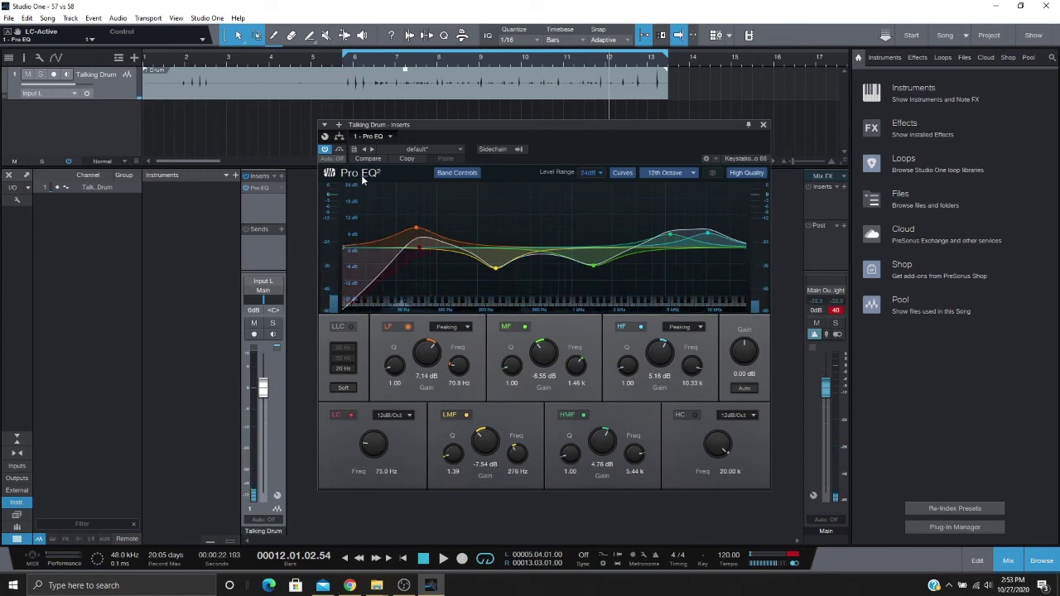
key(space)
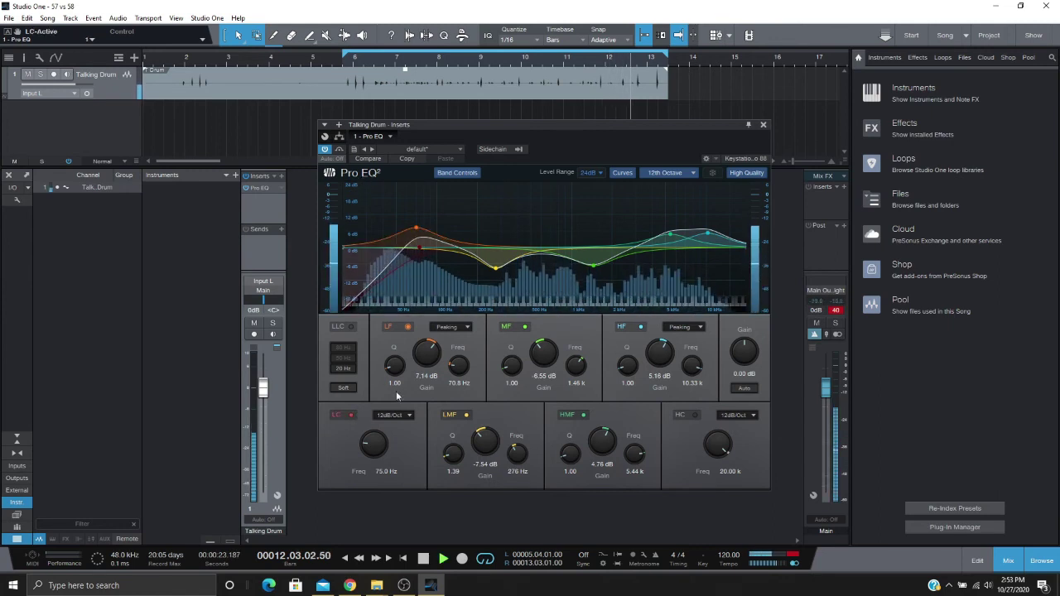
click(396, 414)
click(389, 451)
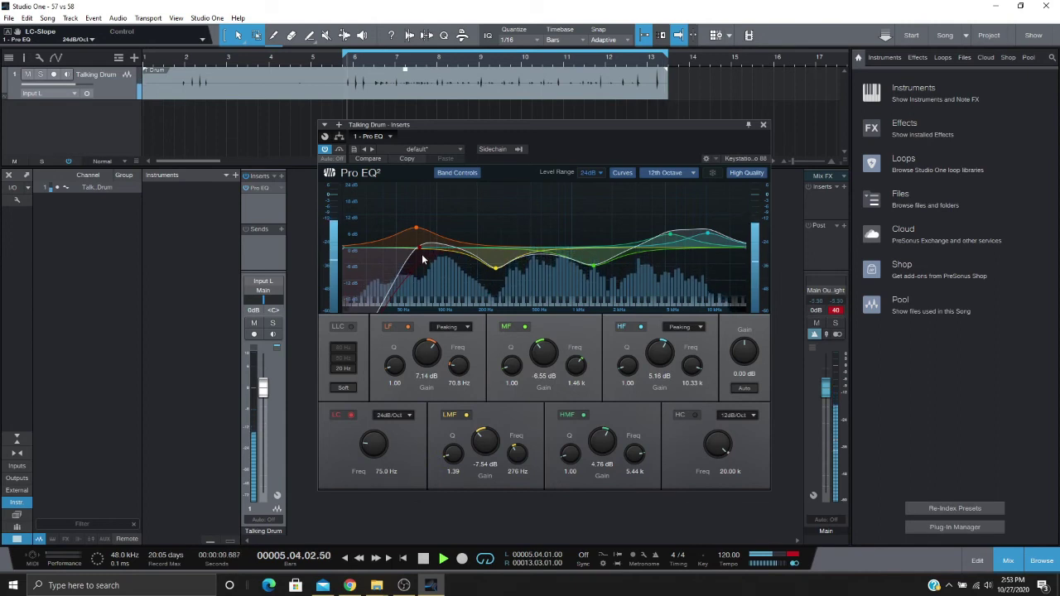
drag(421, 254, 372, 262)
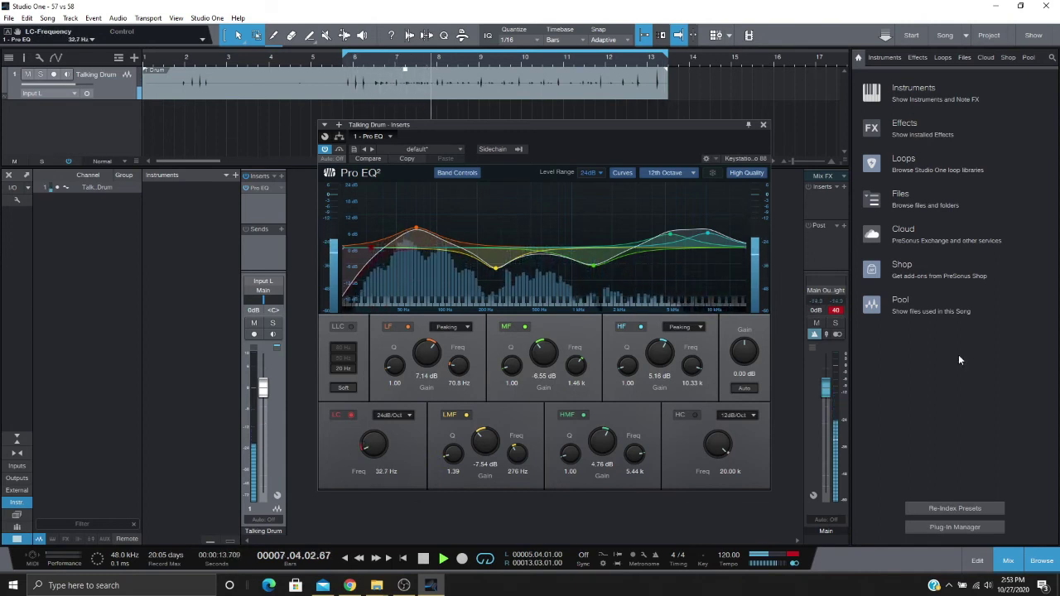
key(space)
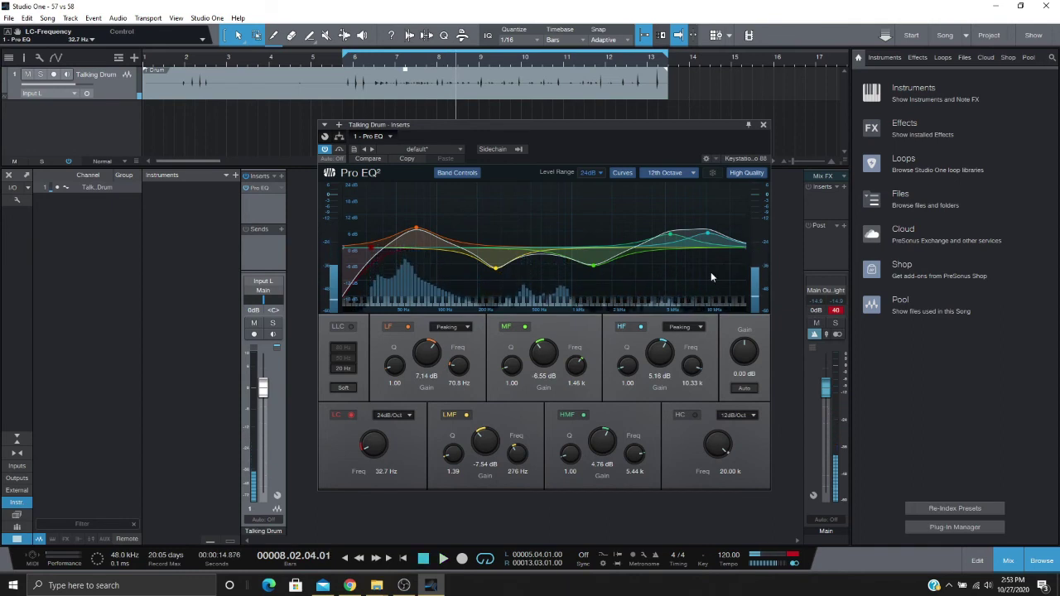
Step: Audition the drum, then enable the high cut filter with a 24 dB/Oct slope at about 16.83 kHz
key(space)
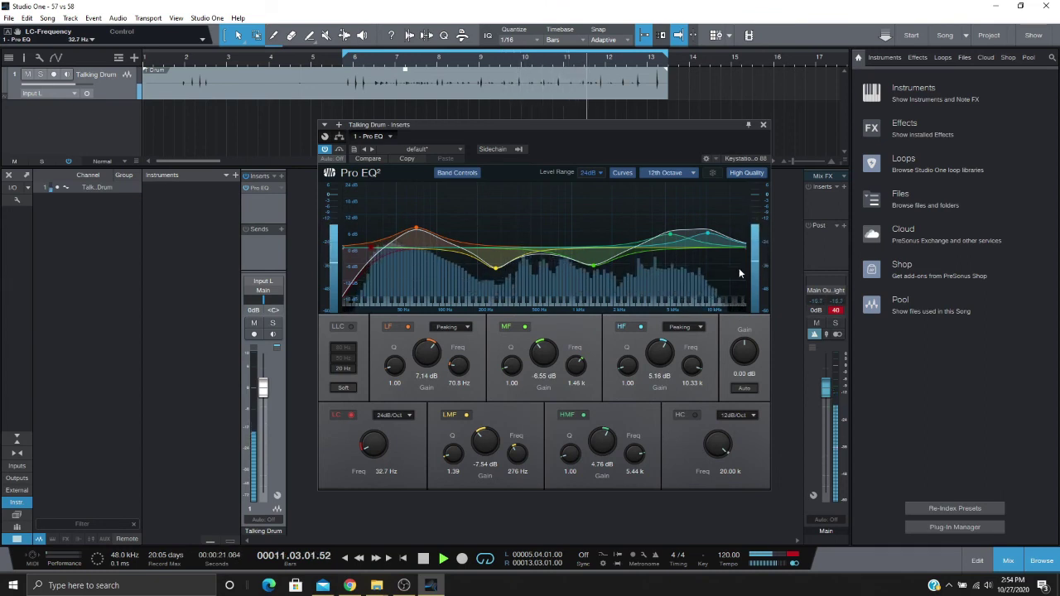
key(space)
click(694, 416)
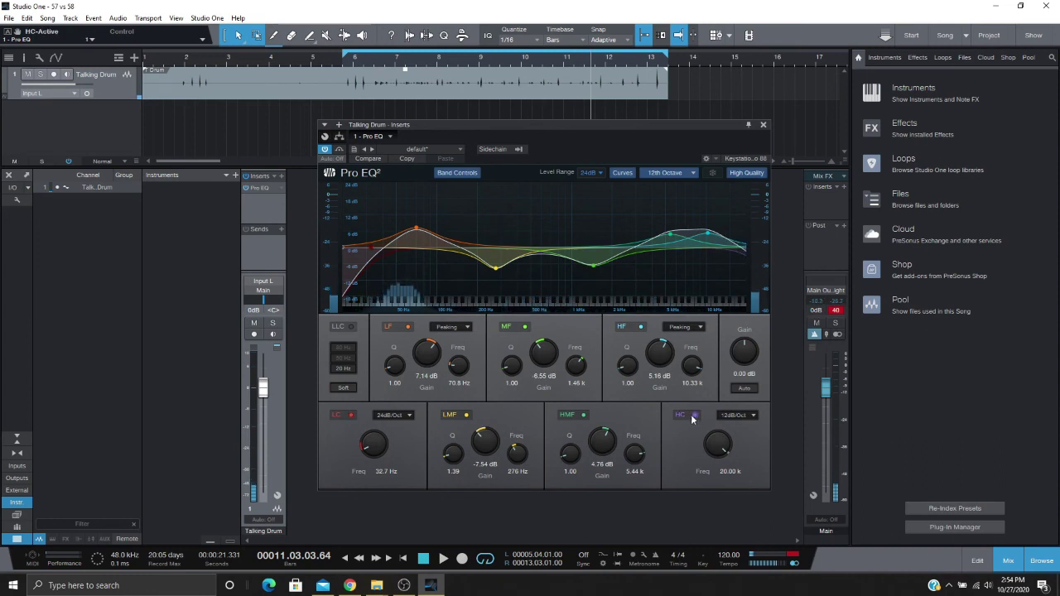
click(740, 416)
click(750, 456)
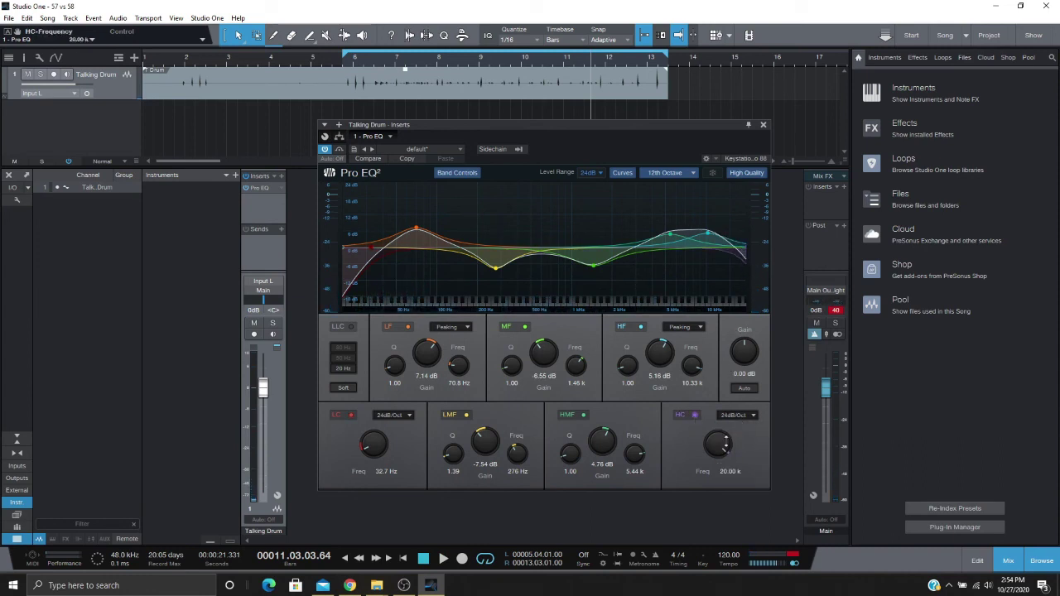
drag(723, 435, 719, 443)
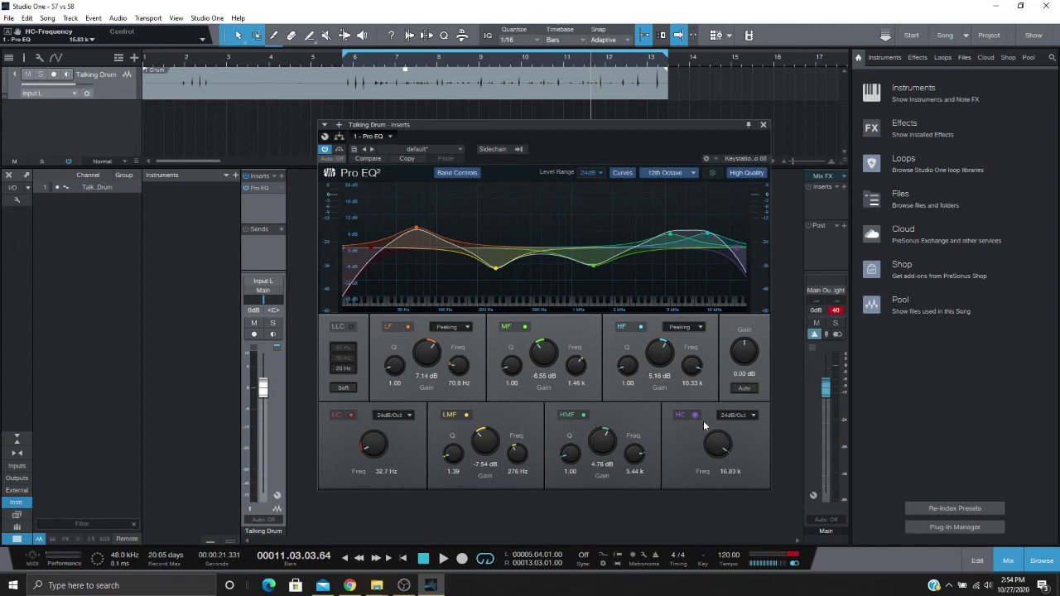
Step: During playback, retune the high cut to about 13.84 kHz, HF to 5.36 dB at 8.88 kHz, and HMF to 5.55 dB at 4.46 kHz
key(space)
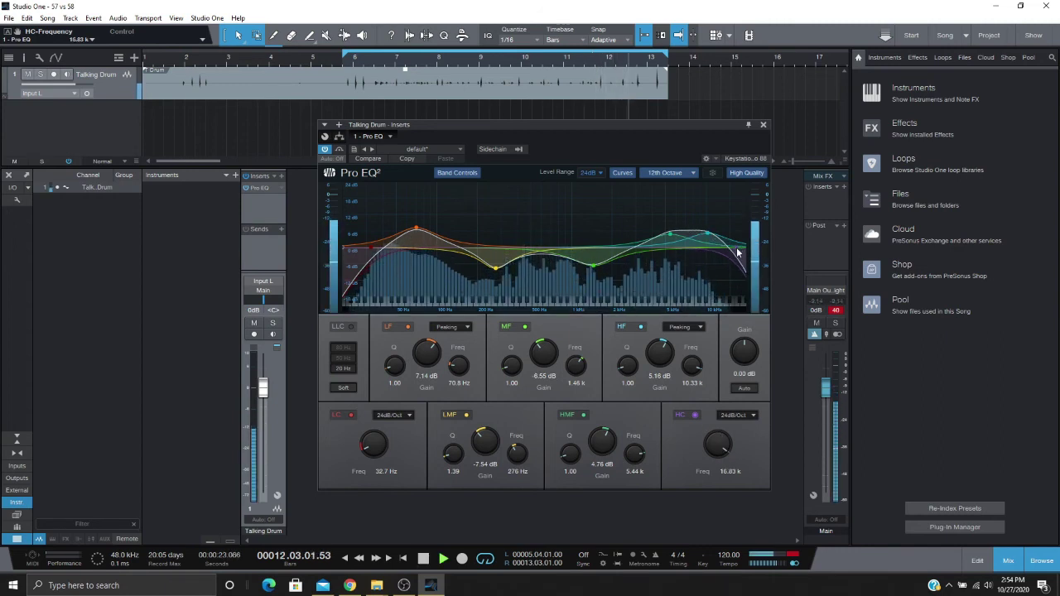
drag(738, 252, 698, 231)
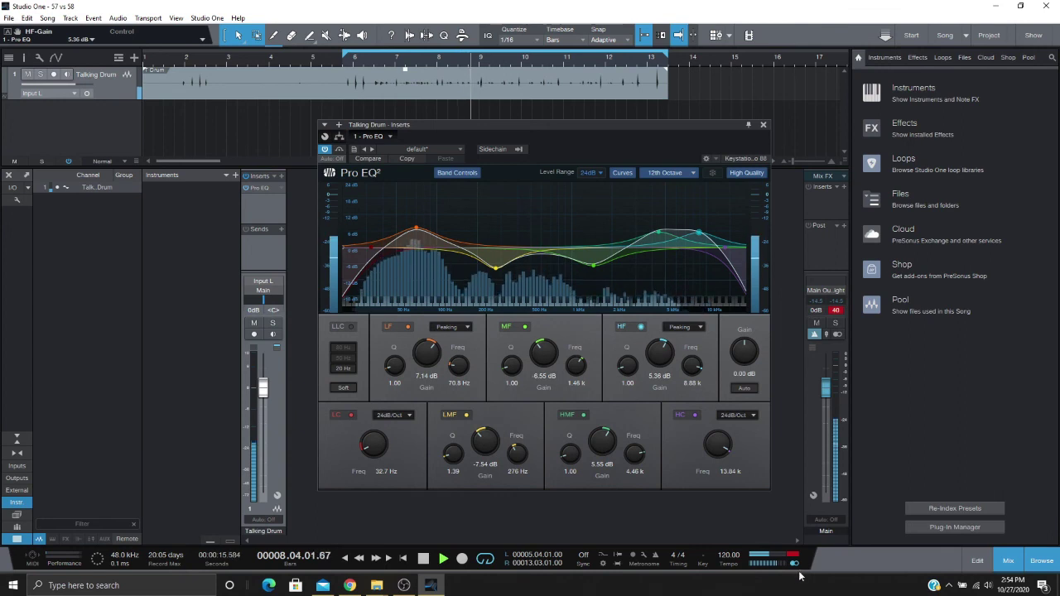
key(space)
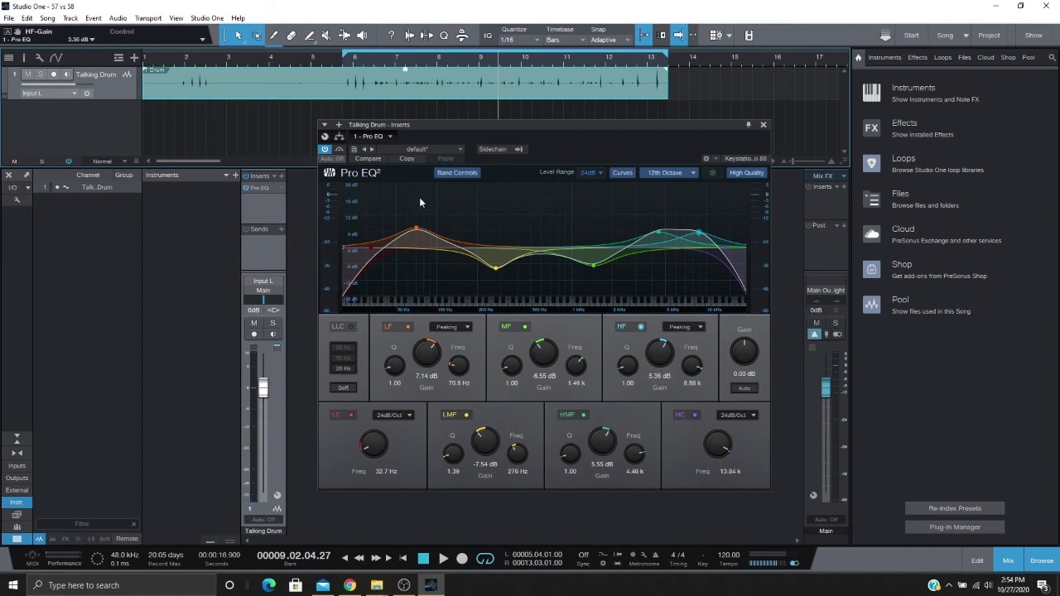
Step: Play the drum from about bar 6 and compare it with the full Pro EQ curve bypassed and active
key(space)
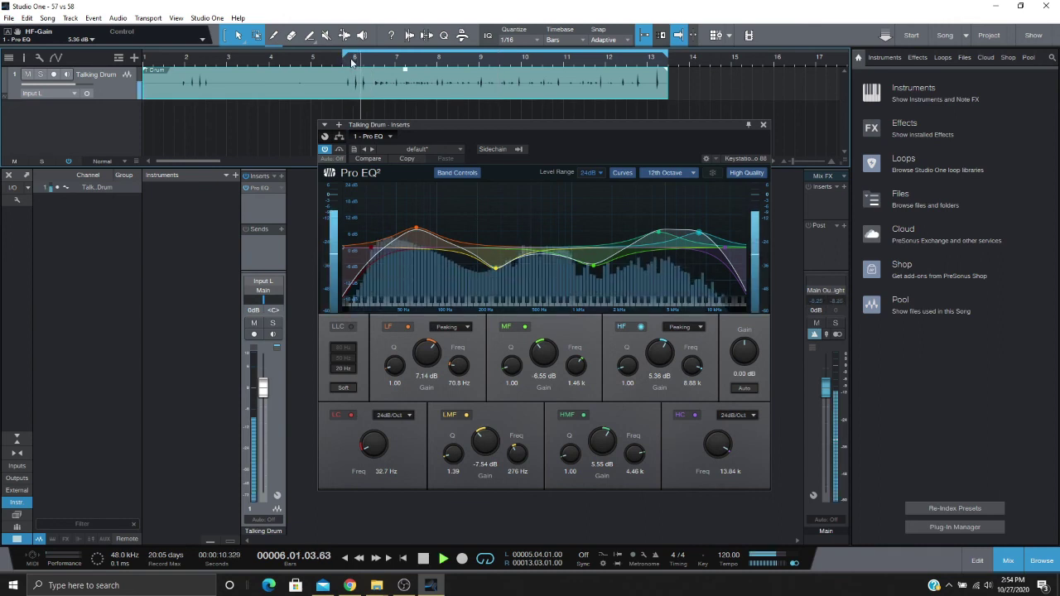
click(325, 150)
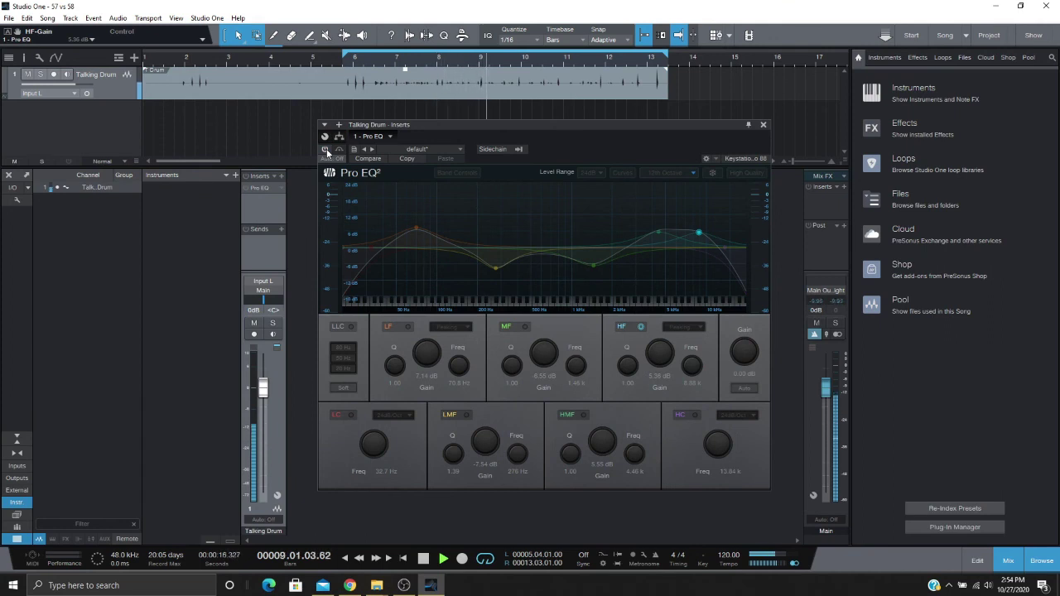
click(325, 150)
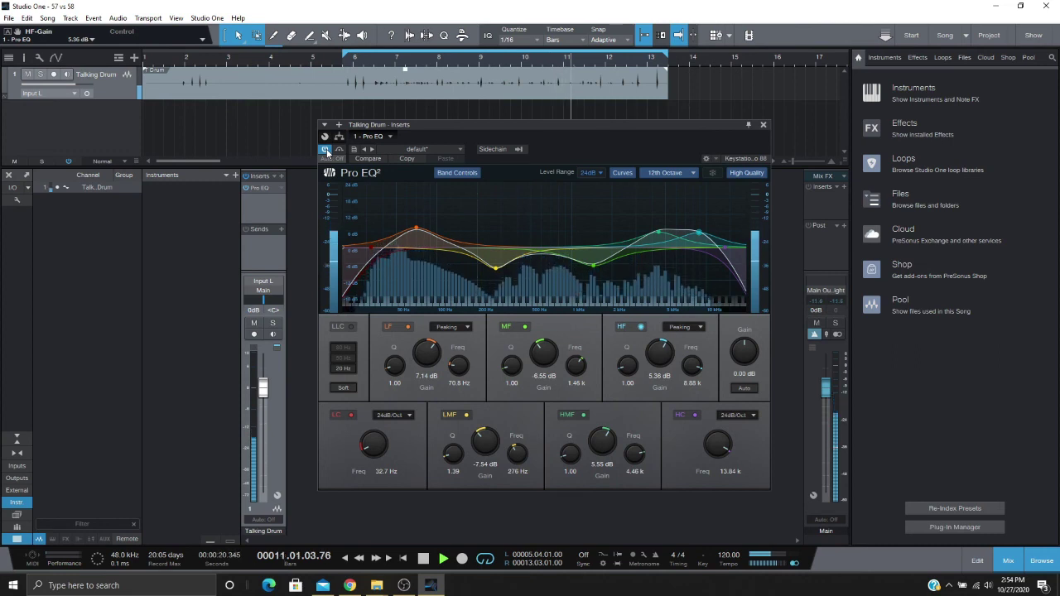
key(space)
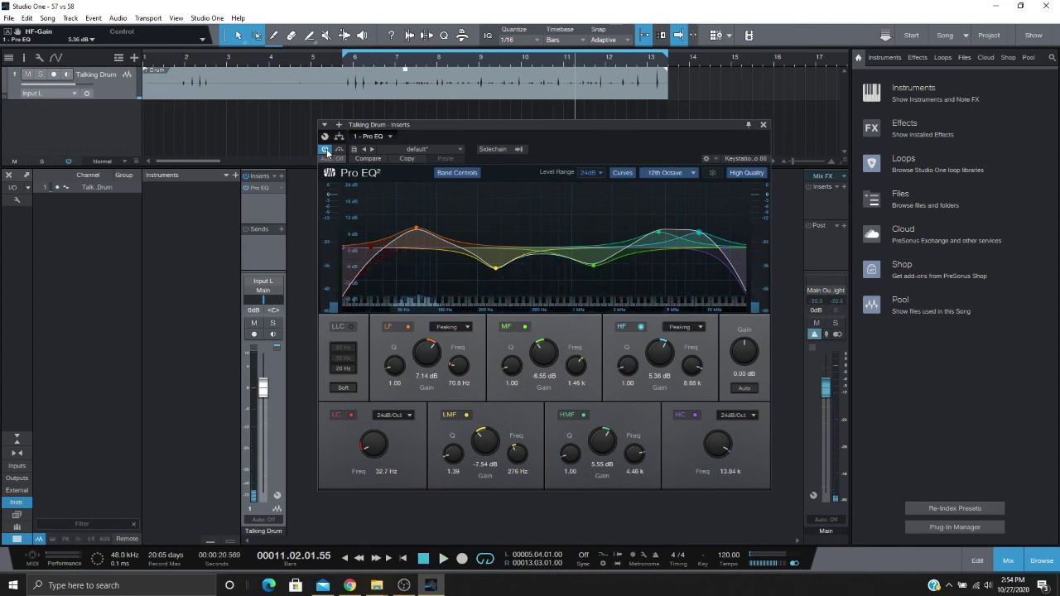